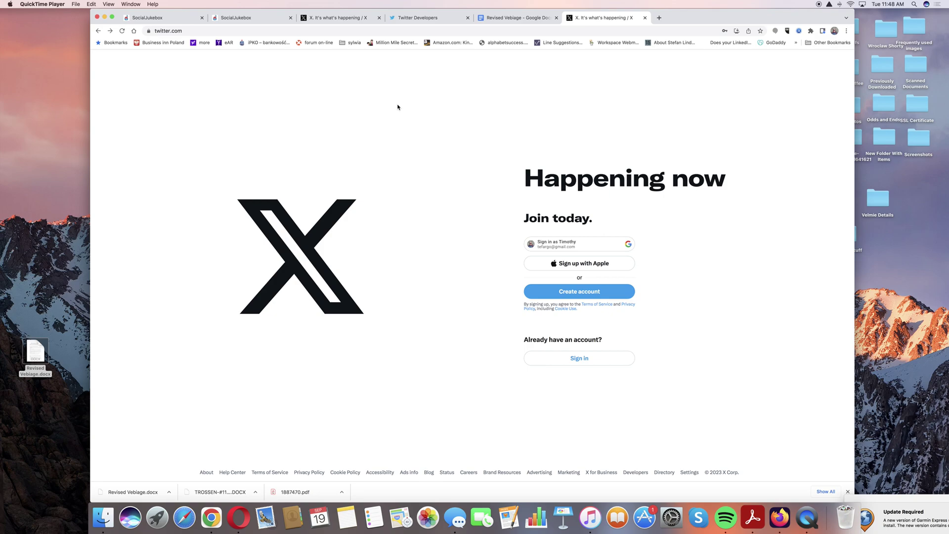
Sign in to X with the account username and the autofilled password
left_click(580, 360)
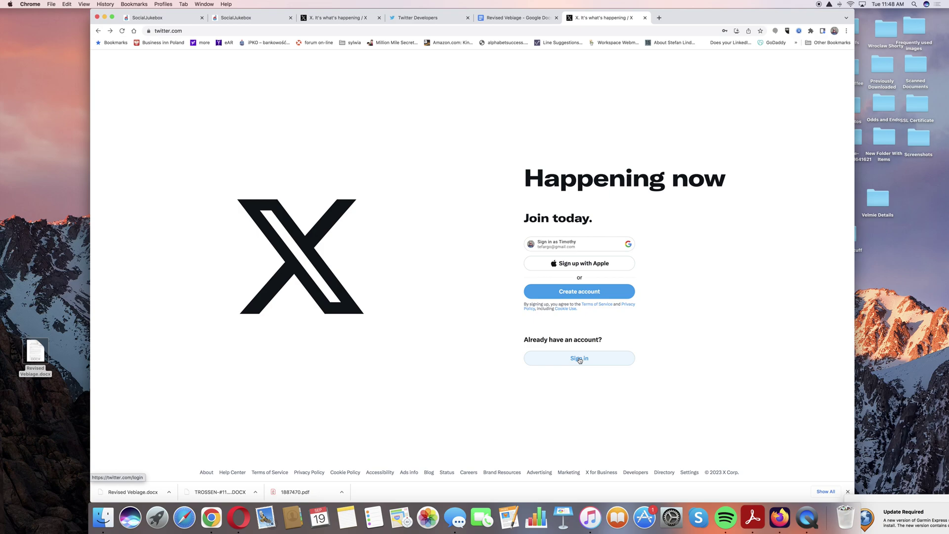
left_click(579, 358)
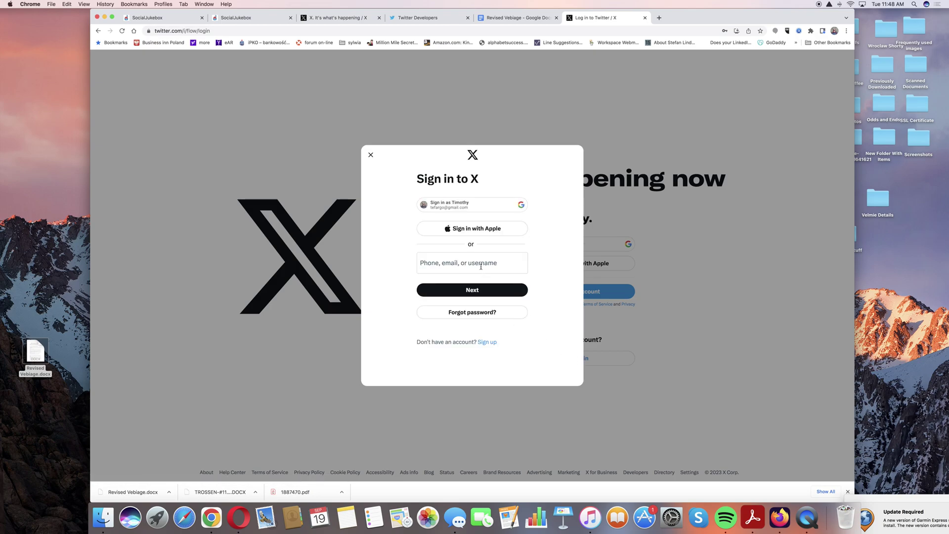
left_click(481, 266)
type("D")
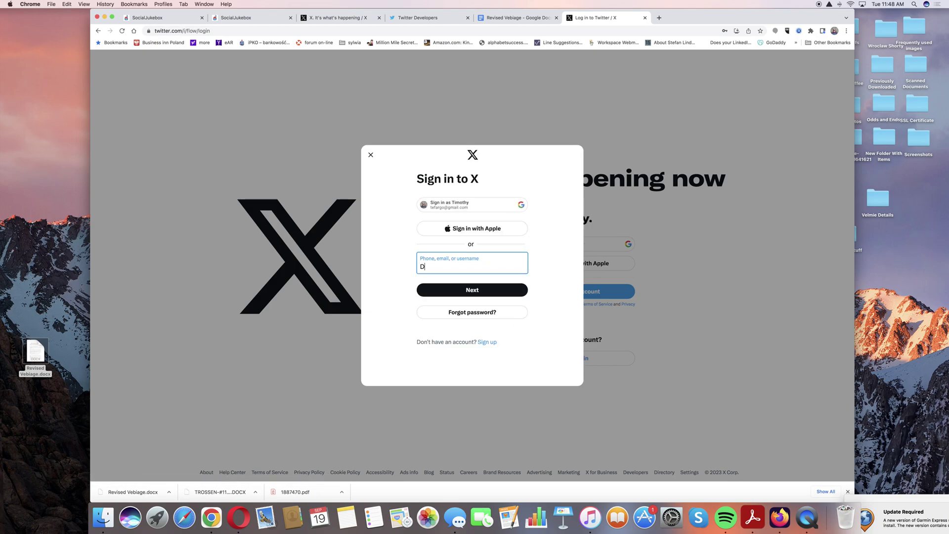
type("emStubbz")
left_click(473, 292)
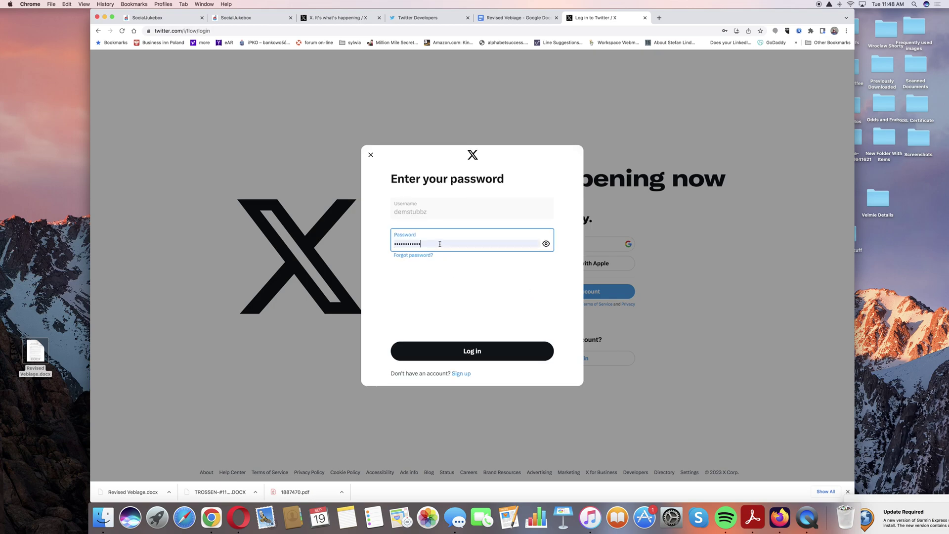
left_click(477, 353)
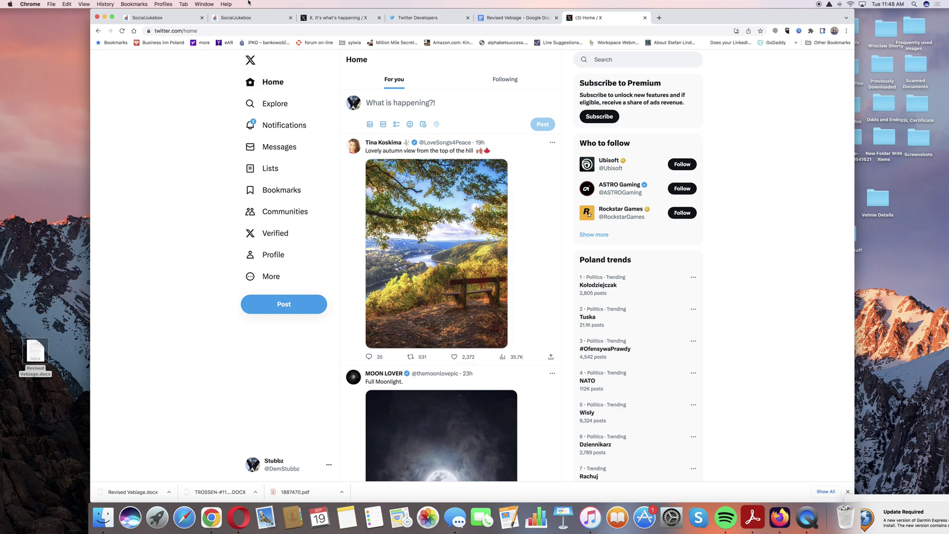
Dismiss the turn-on-system prompt and open the Twitter connect key form from the account menu
left_click(255, 18)
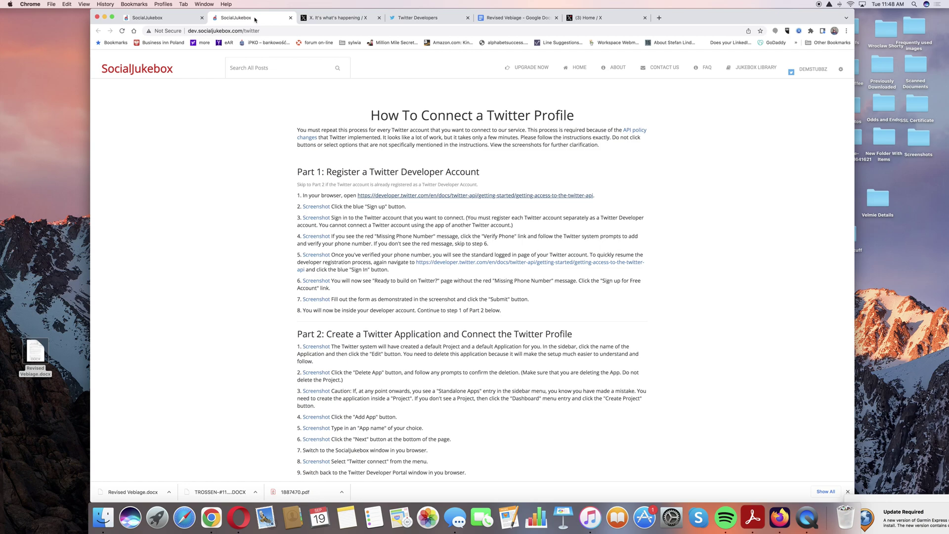
left_click(147, 19)
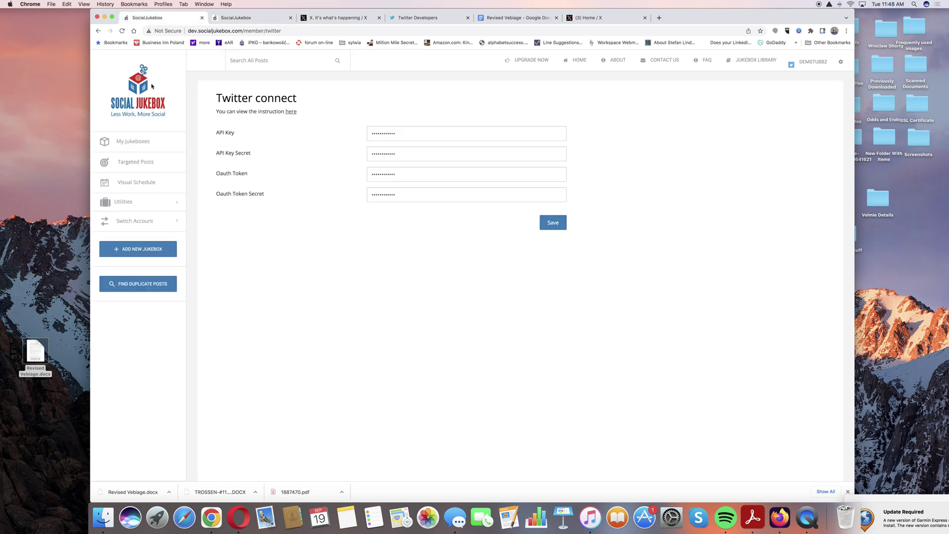
left_click(132, 141)
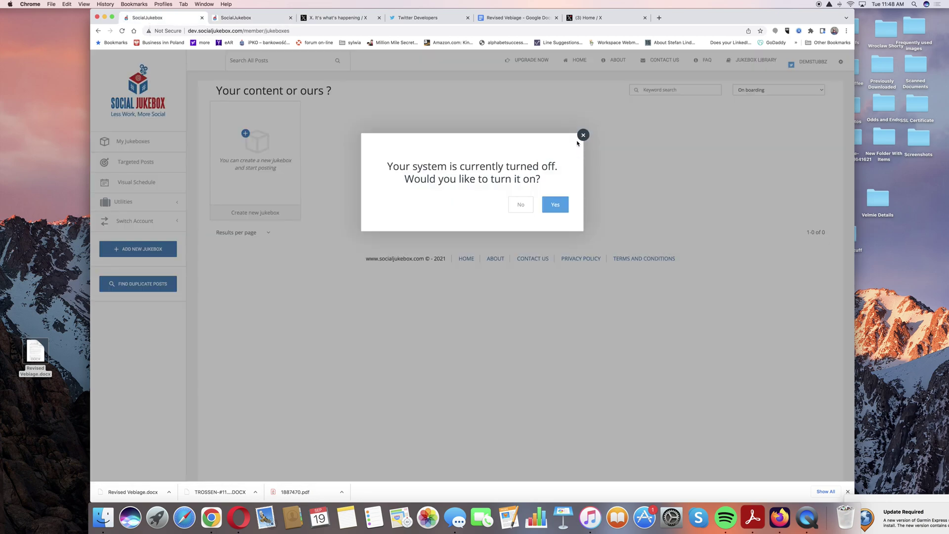
left_click(583, 135)
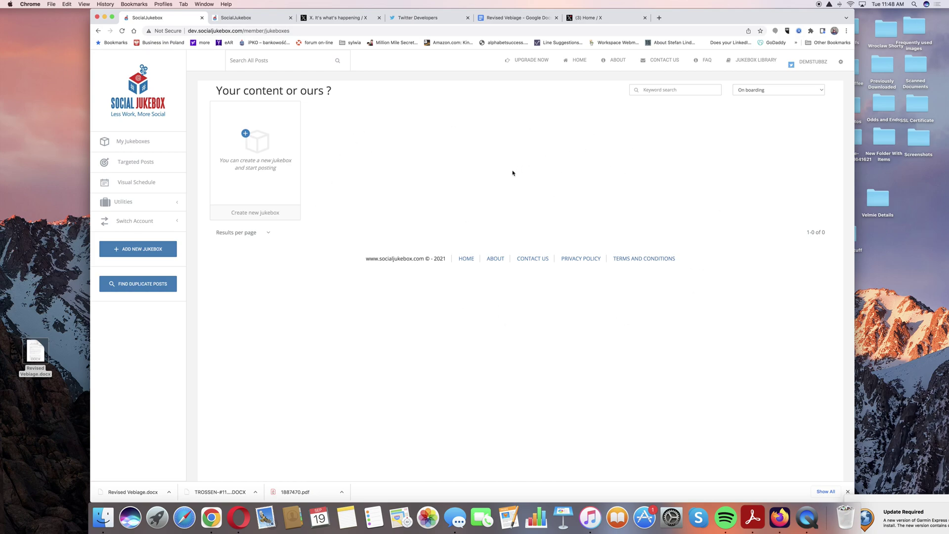
left_click(810, 65)
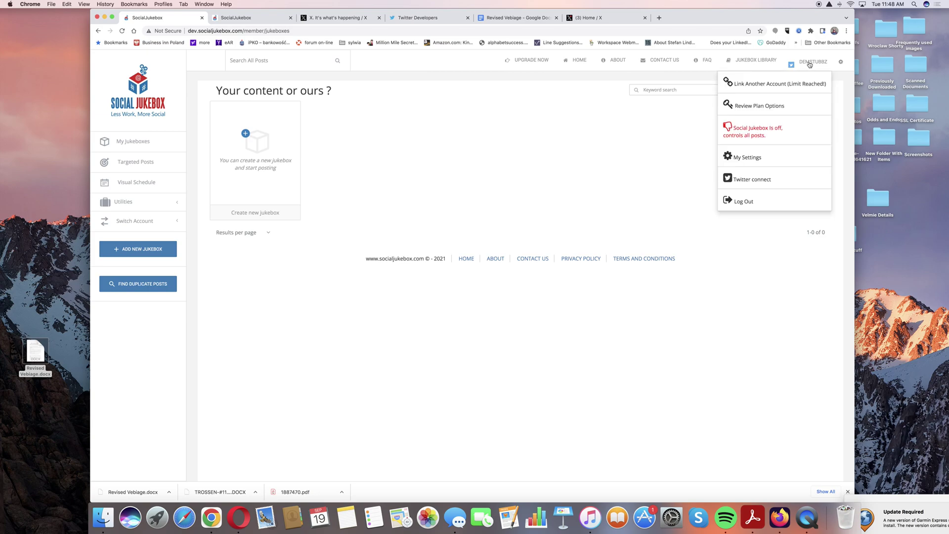
left_click(759, 181)
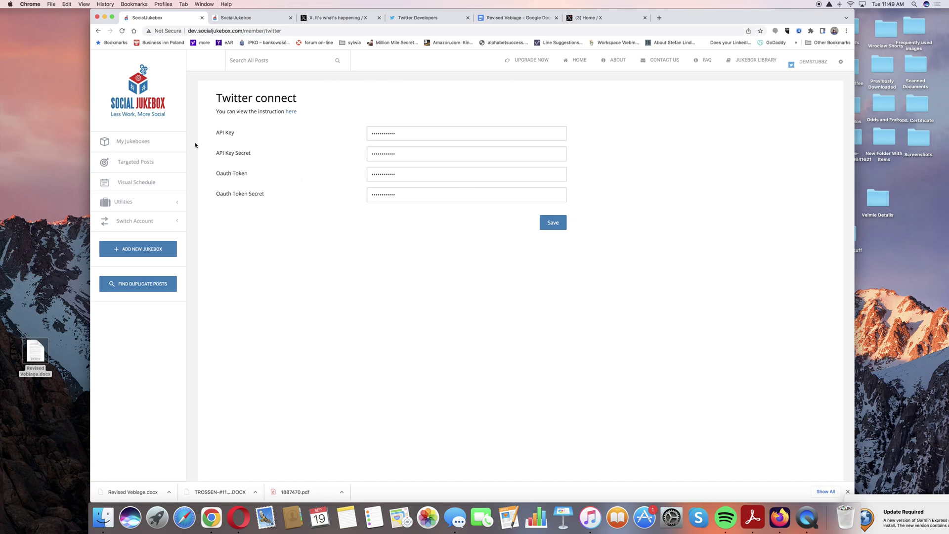
Open the connection instructions and follow the developer.twitter.com link to the API getting-started docs
left_click(291, 112)
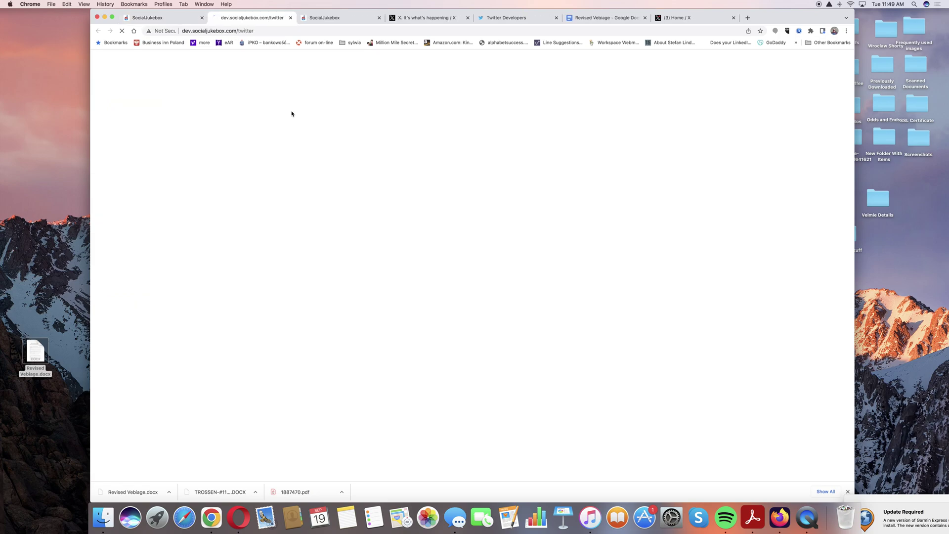
left_click(380, 18)
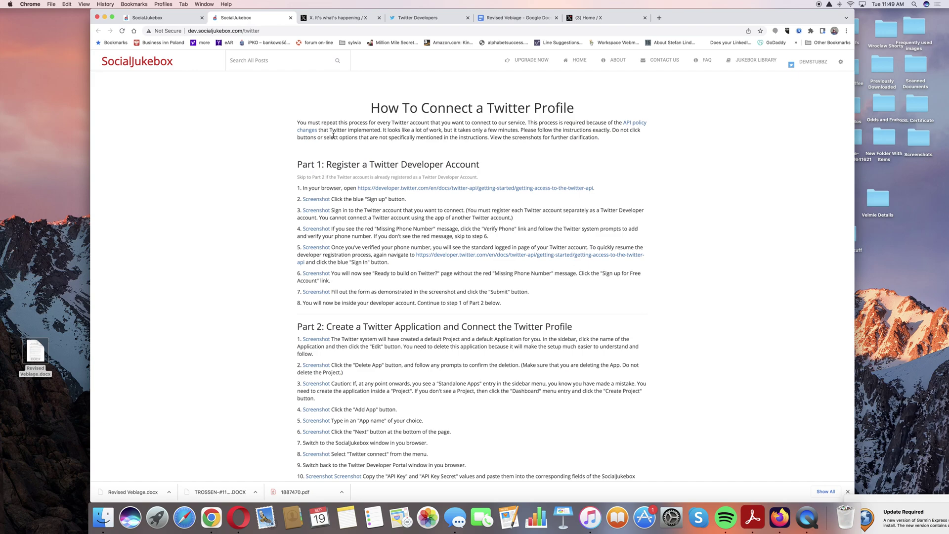
left_click(408, 189)
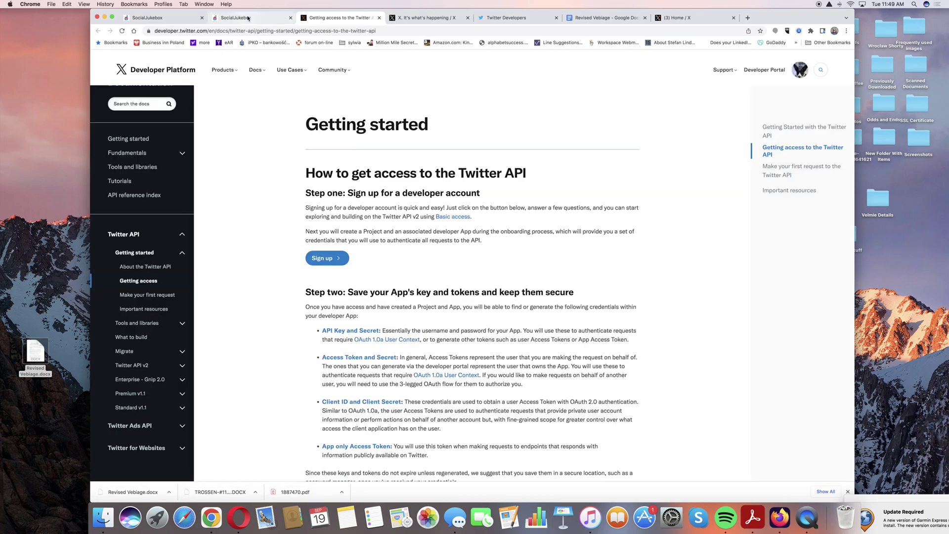
Compare the connection instructions with the API docs, then open the developer portal from the docs
left_click(248, 19)
left_click(339, 19)
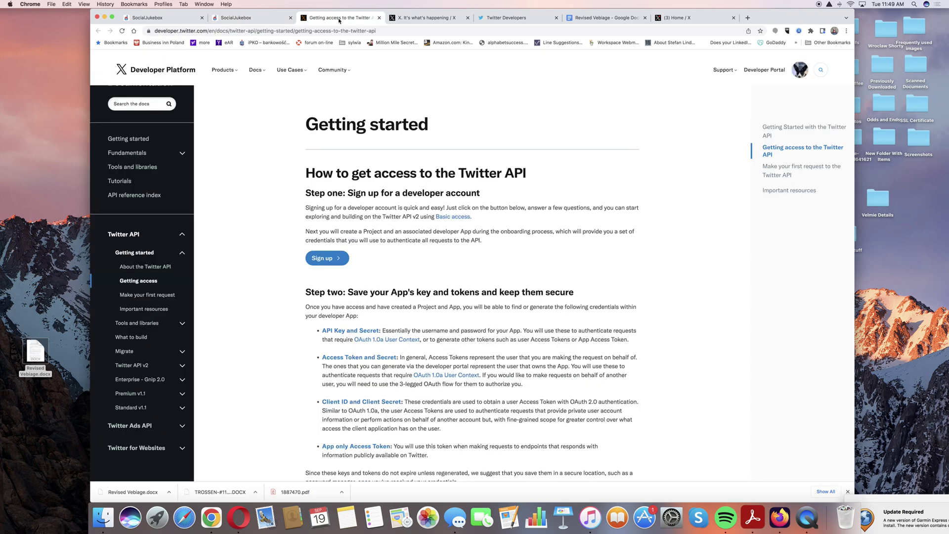
left_click(247, 19)
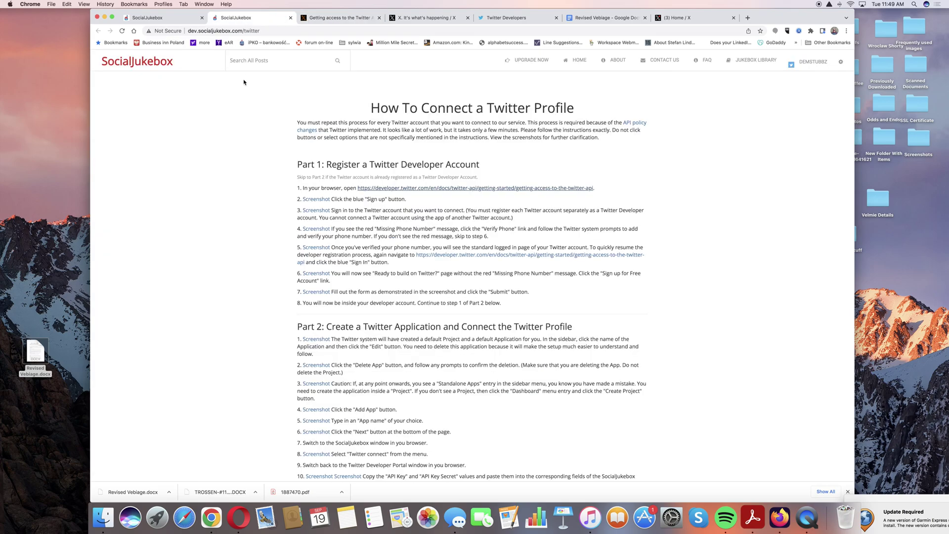
left_click(347, 19)
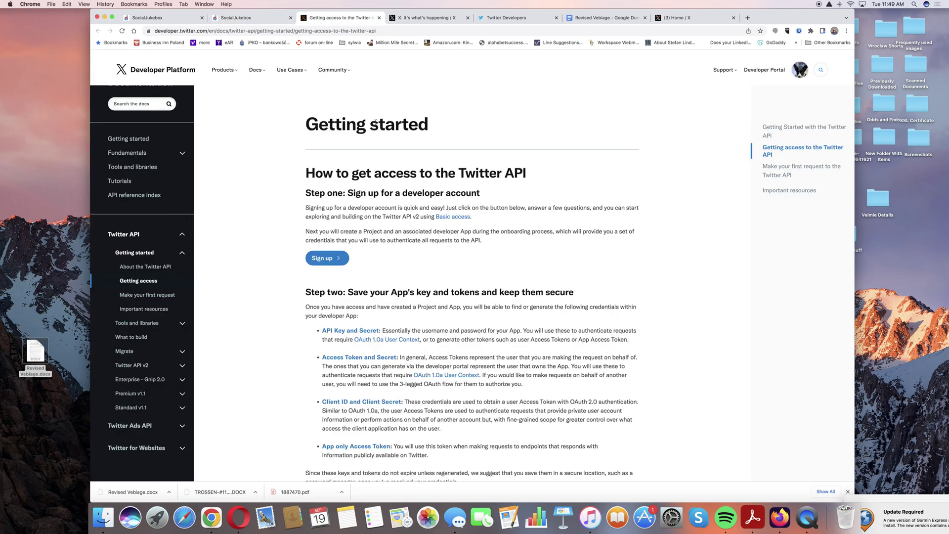
left_click(329, 261)
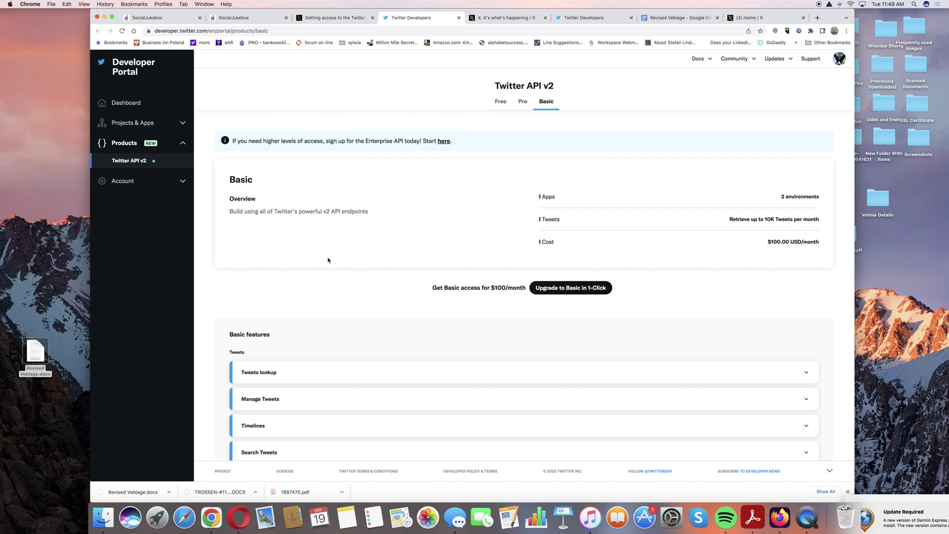
View the Free plan, open Twitter API v2 and expand Projects & Apps, then return to the guide
left_click(497, 106)
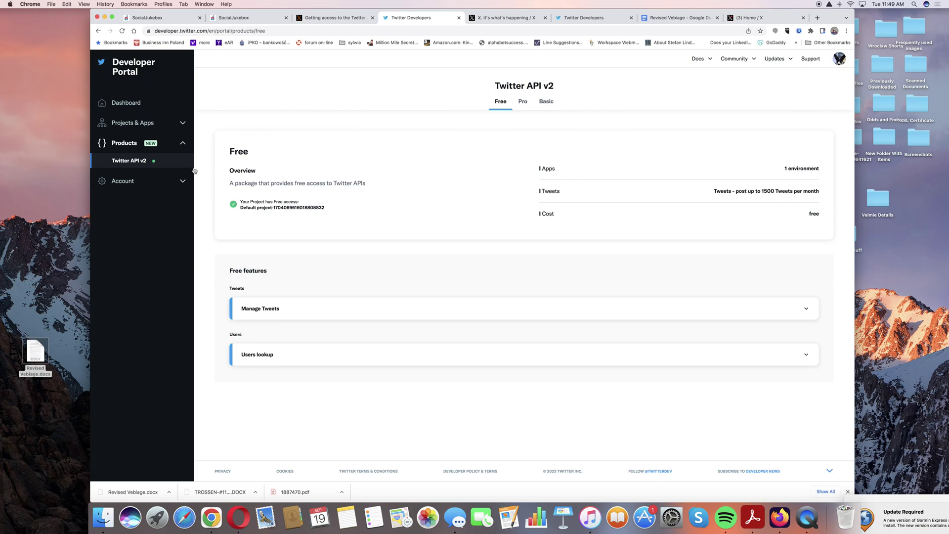
left_click(154, 162)
left_click(153, 124)
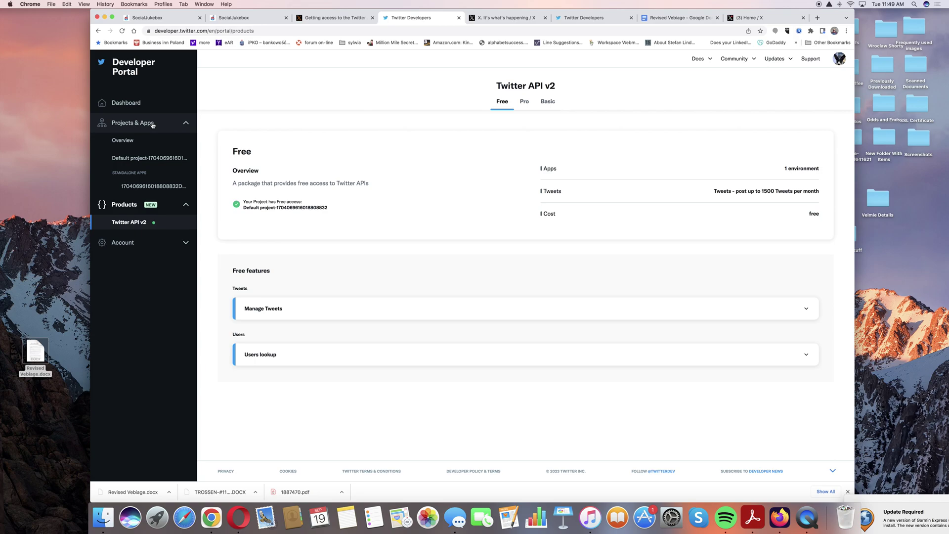
left_click(239, 19)
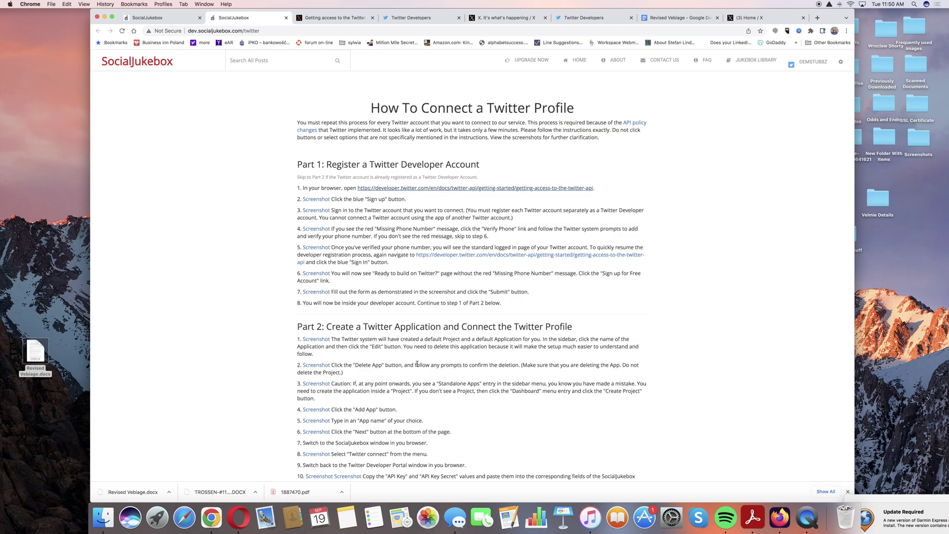
Open the standalone app's settings in the portal and review the Social Jukebox setup steps
left_click(340, 19)
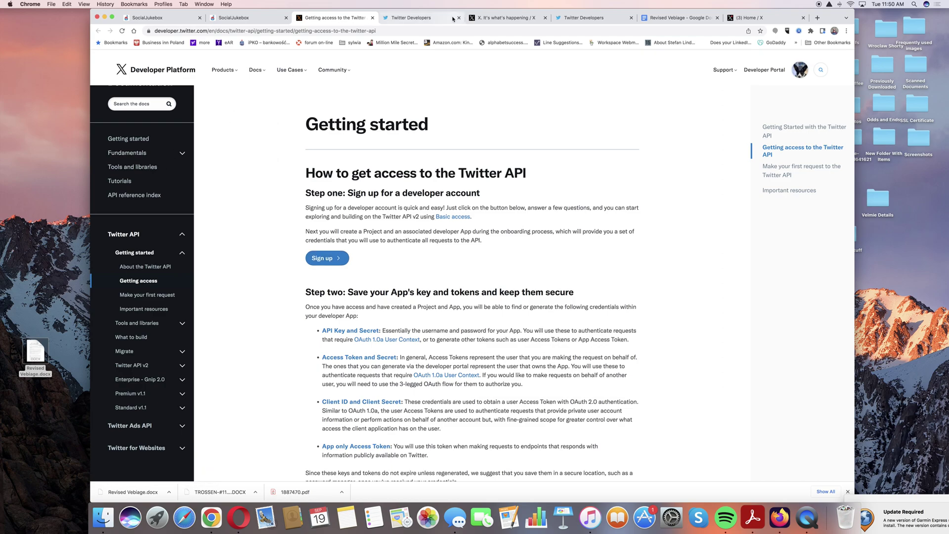
left_click(422, 19)
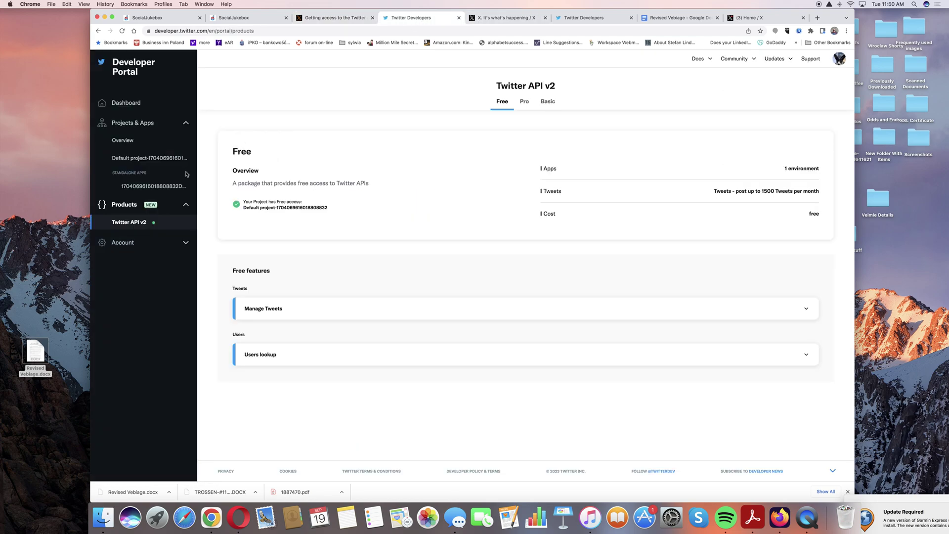
left_click(123, 141)
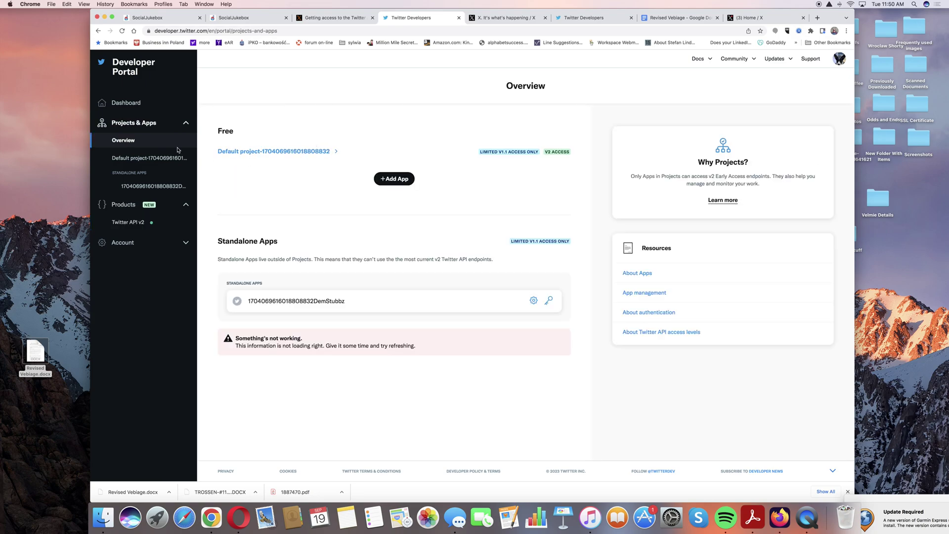
left_click(136, 187)
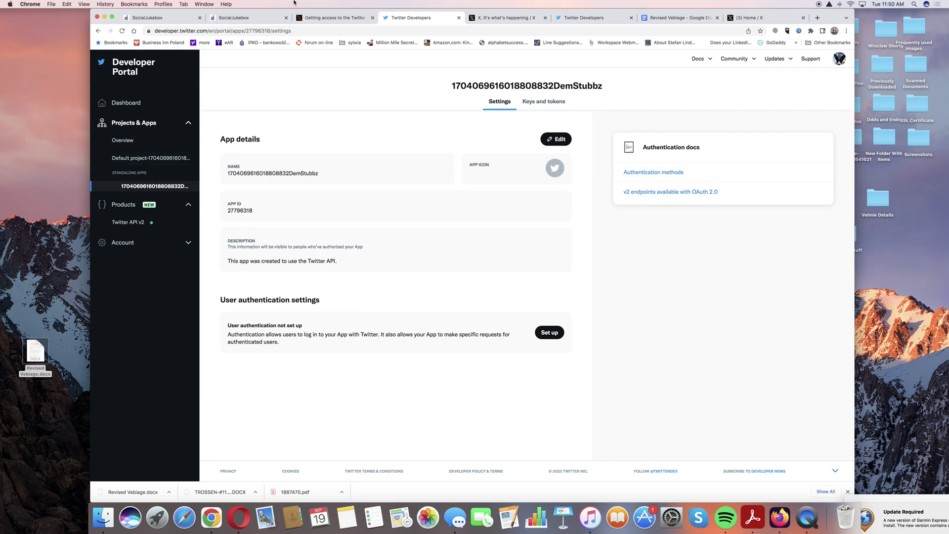
left_click(256, 19)
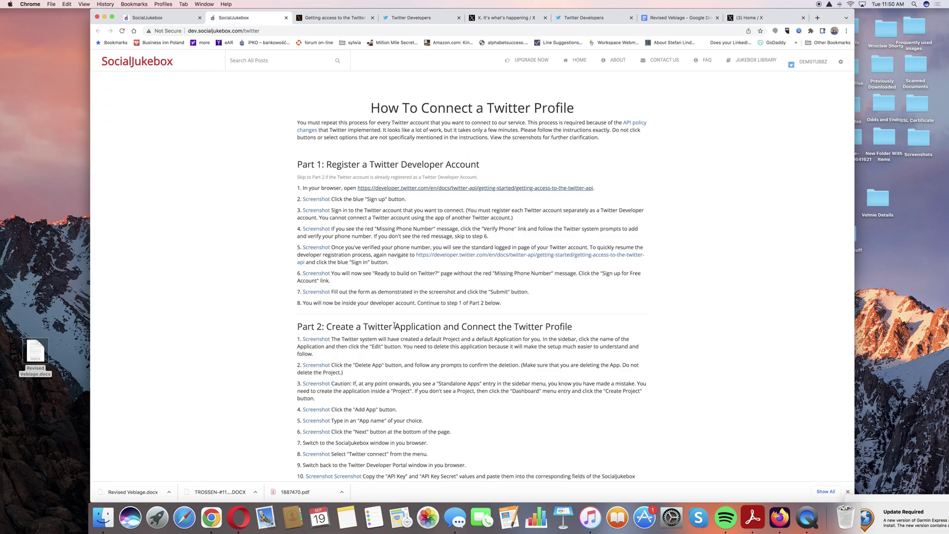
scroll(394, 325, "down", 5)
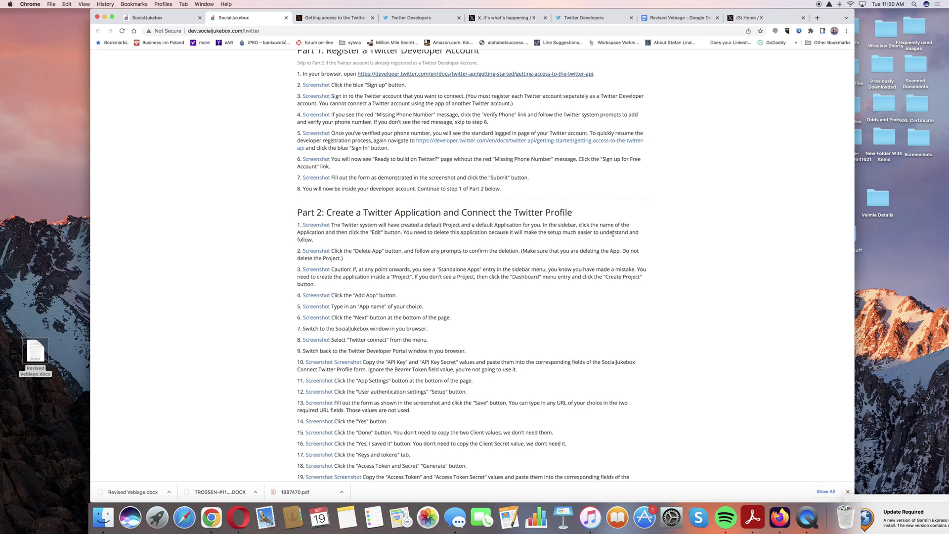
Edit the standalone app's details, select its name, then open the Default project overview
left_click(433, 20)
left_click(555, 139)
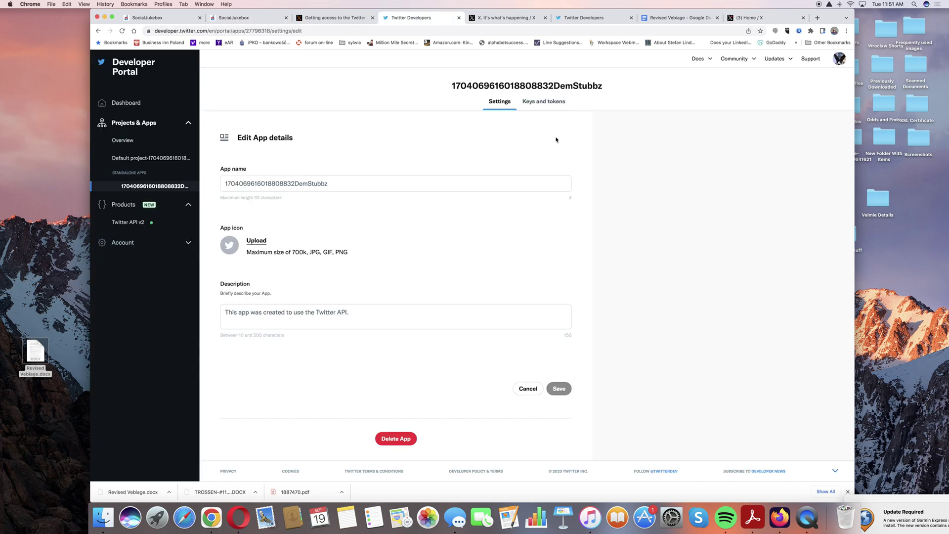
left_click_drag(335, 184, 224, 183)
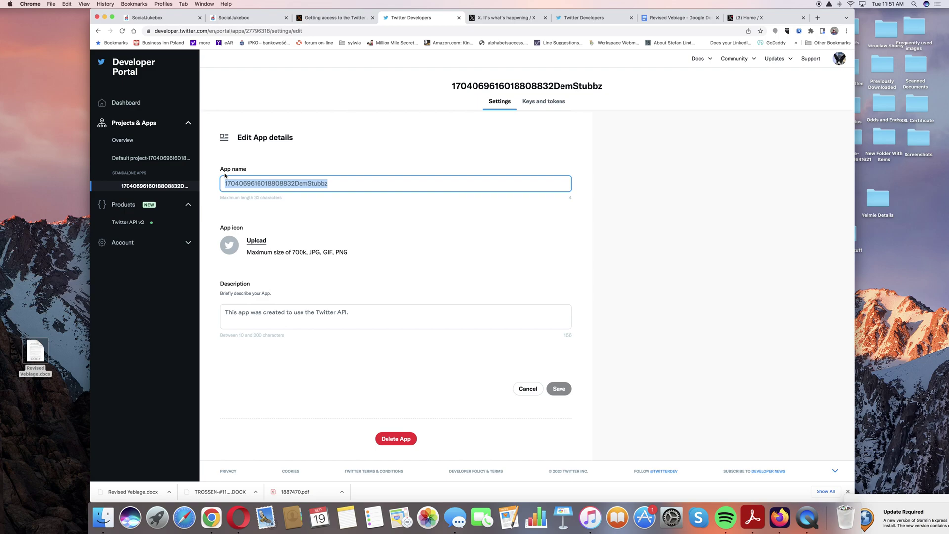
left_click(118, 159)
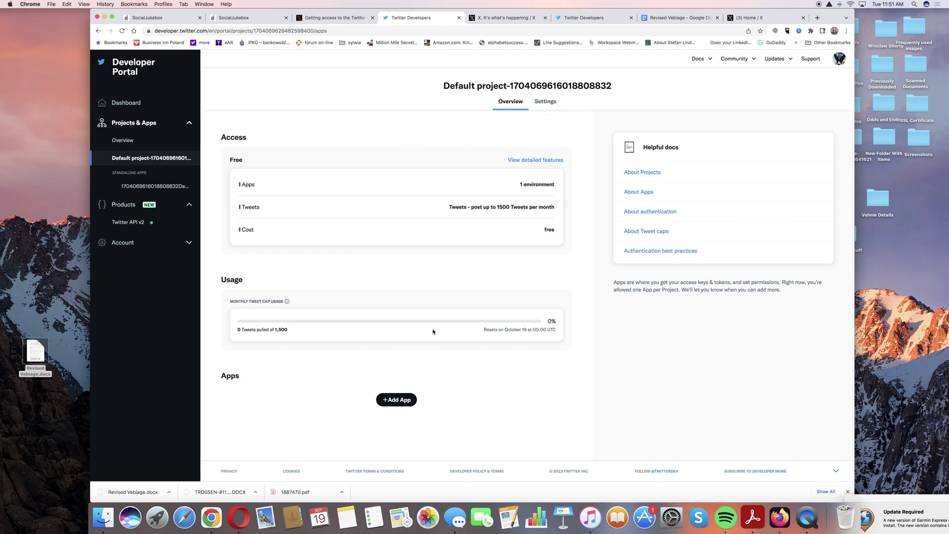
Rename the default project to 'Stubbz Project' with use case 'Making a bot' and save it
left_click(545, 101)
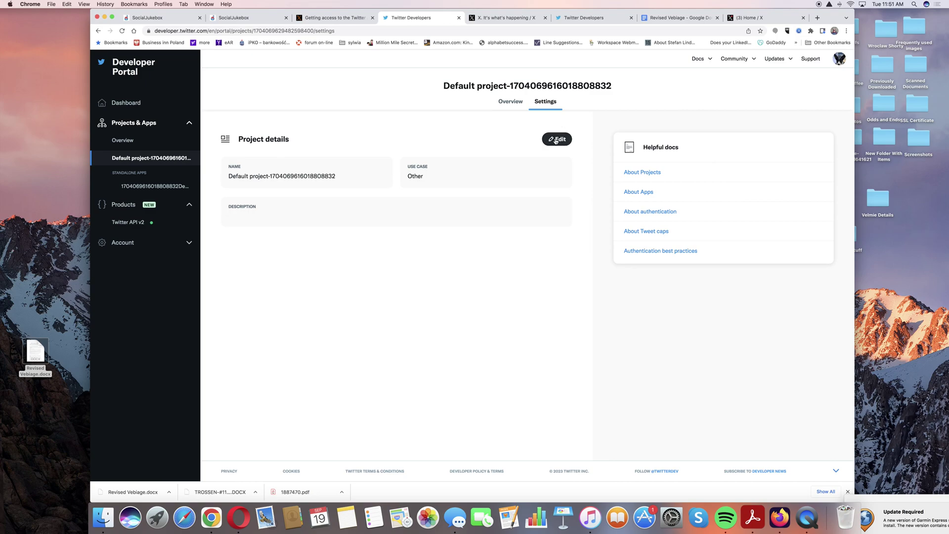
left_click(556, 139)
left_click_drag(334, 187, 197, 184)
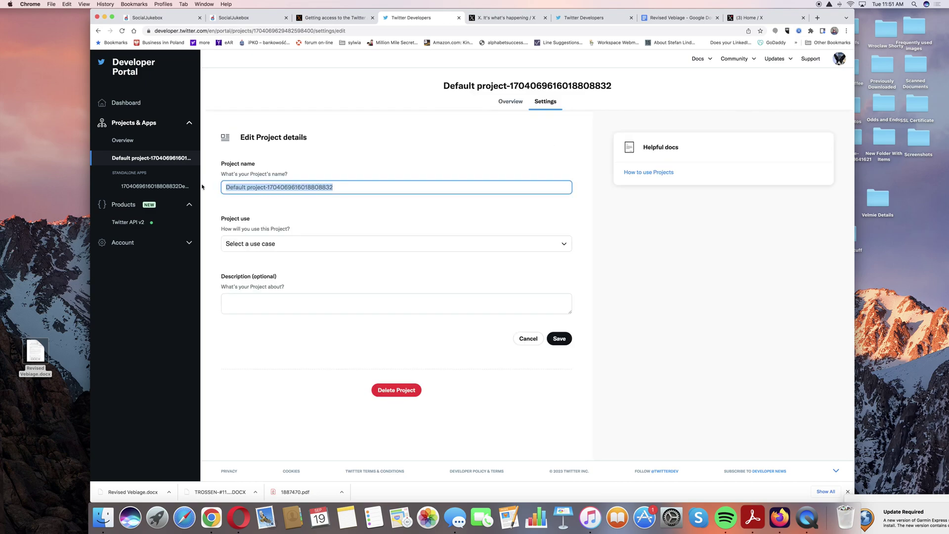
type("S")
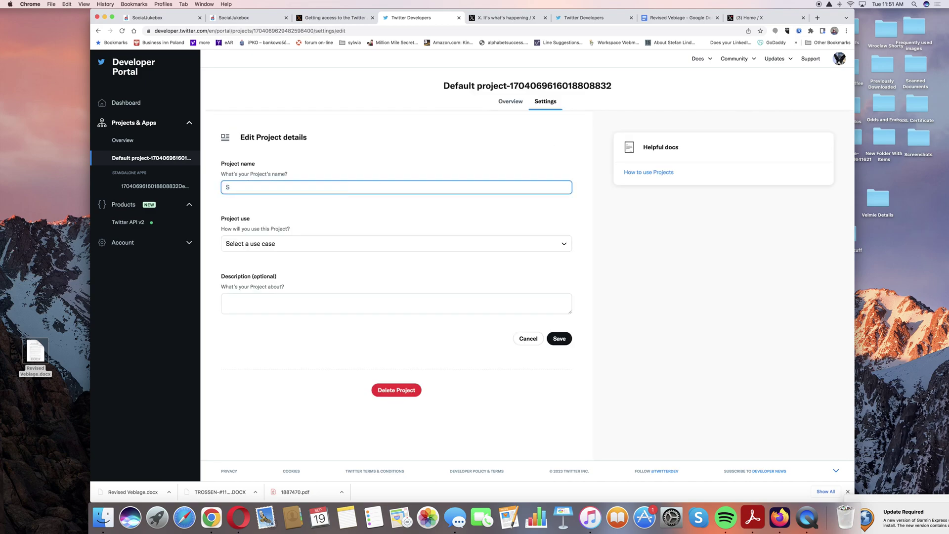
type("tubbz Project")
left_click(279, 245)
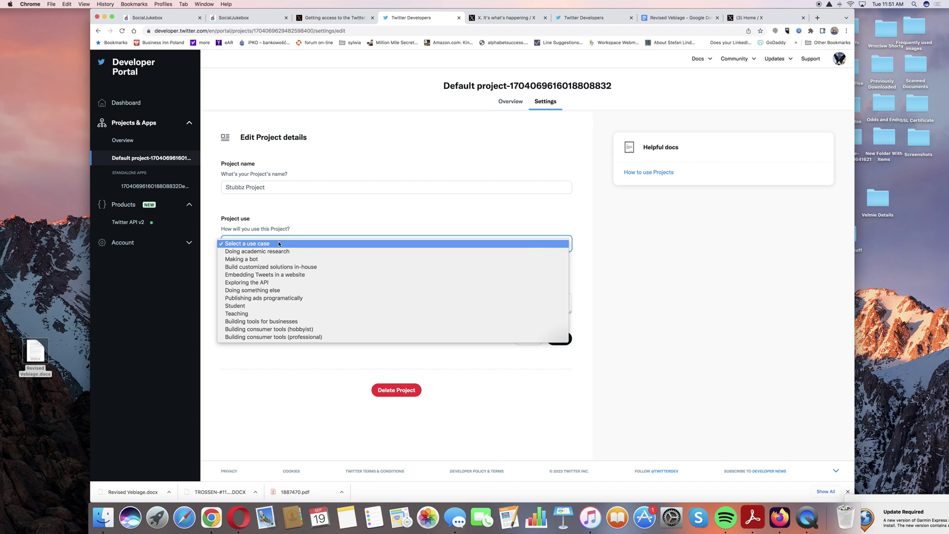
left_click(279, 263)
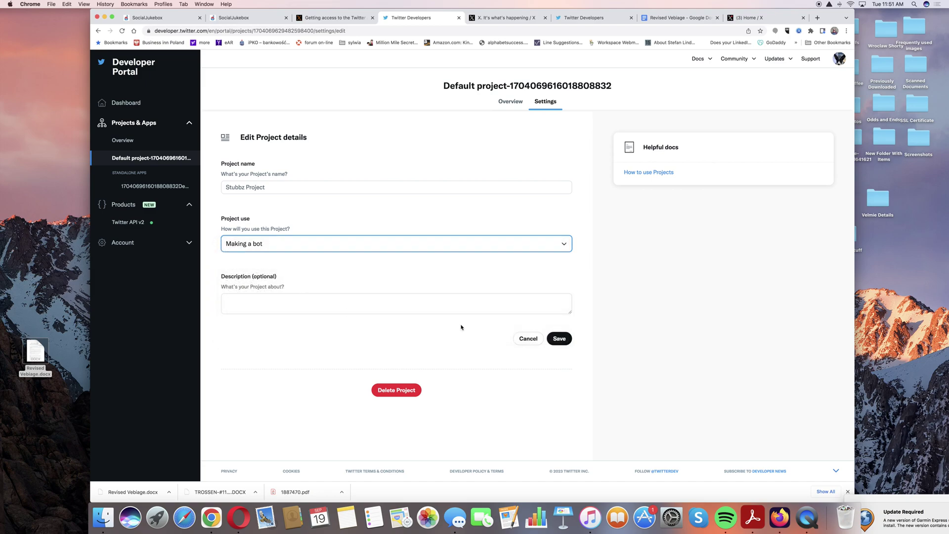
left_click(560, 340)
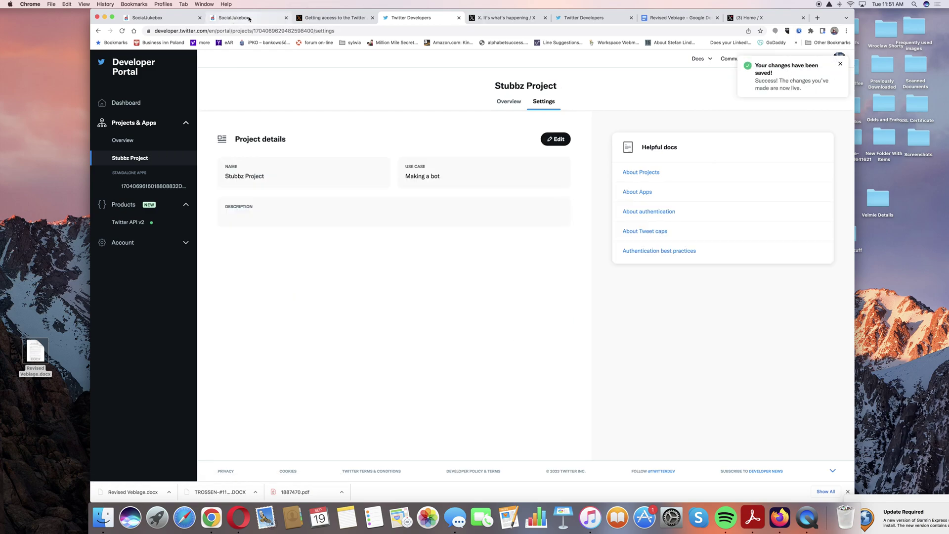
left_click(245, 18)
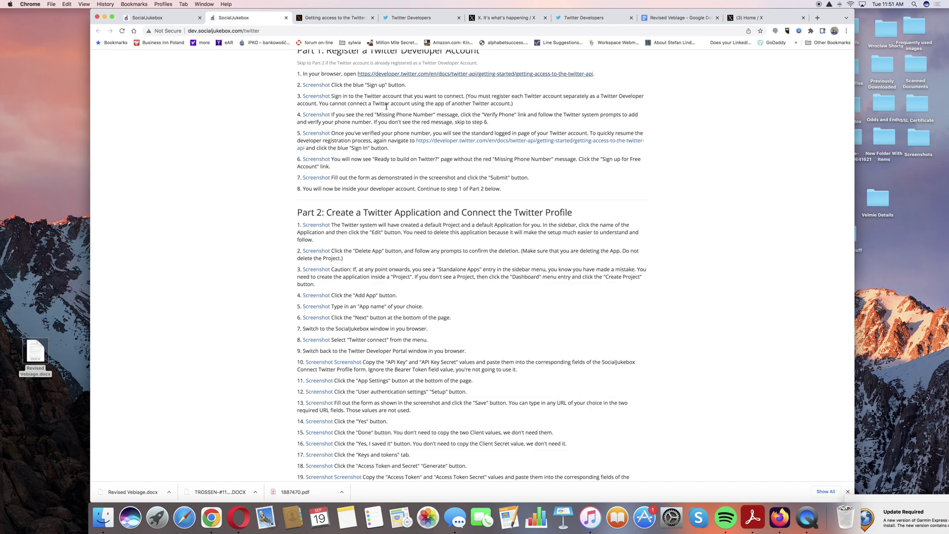
Open the standalone app's settings, copy its name, and bring up the Delete App confirmation
left_click(170, 20)
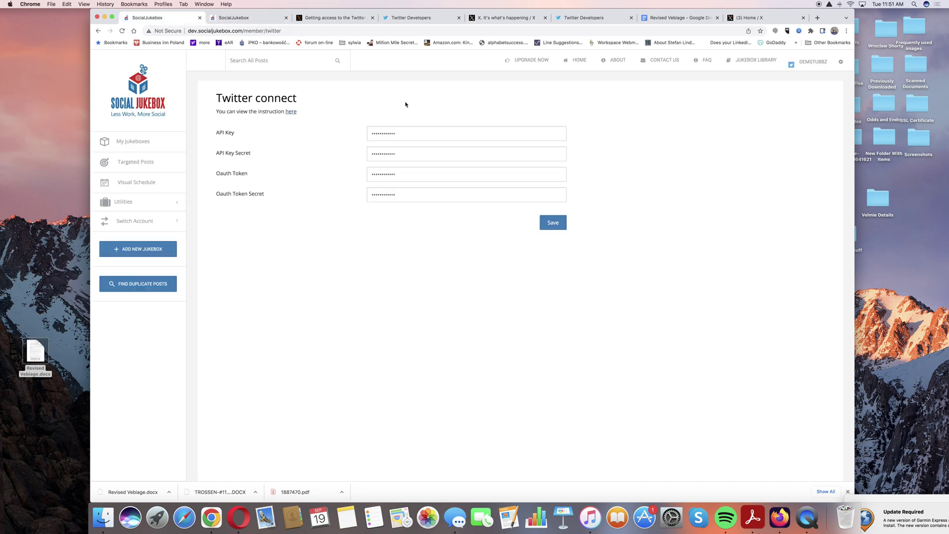
left_click(243, 17)
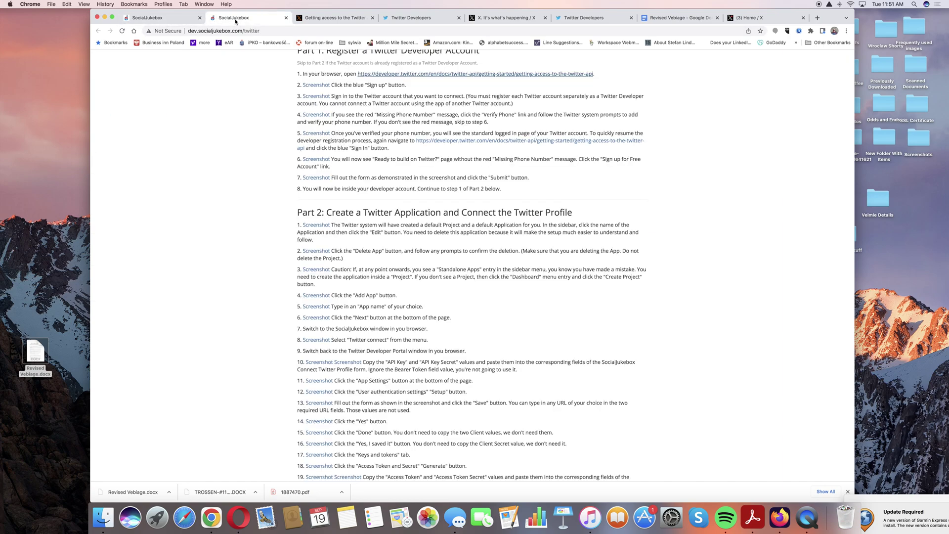
left_click(422, 19)
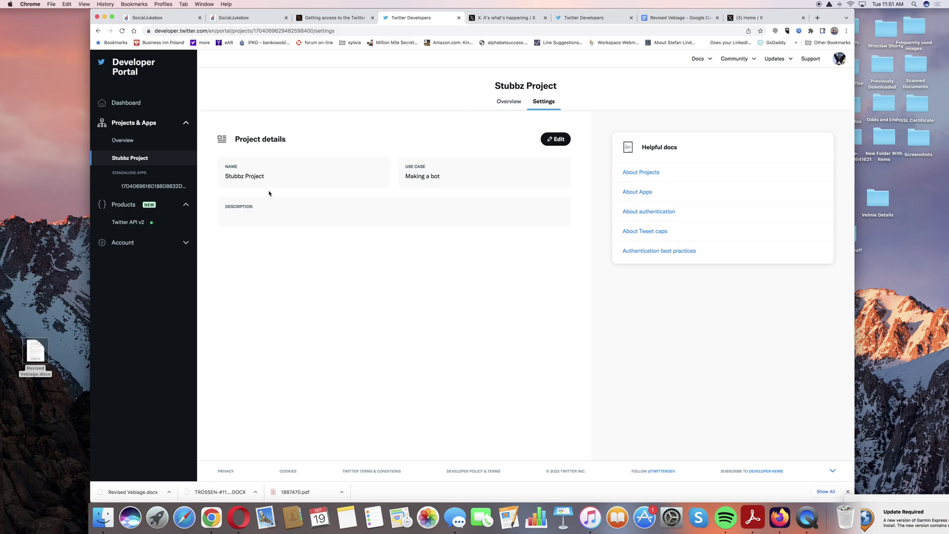
left_click(166, 187)
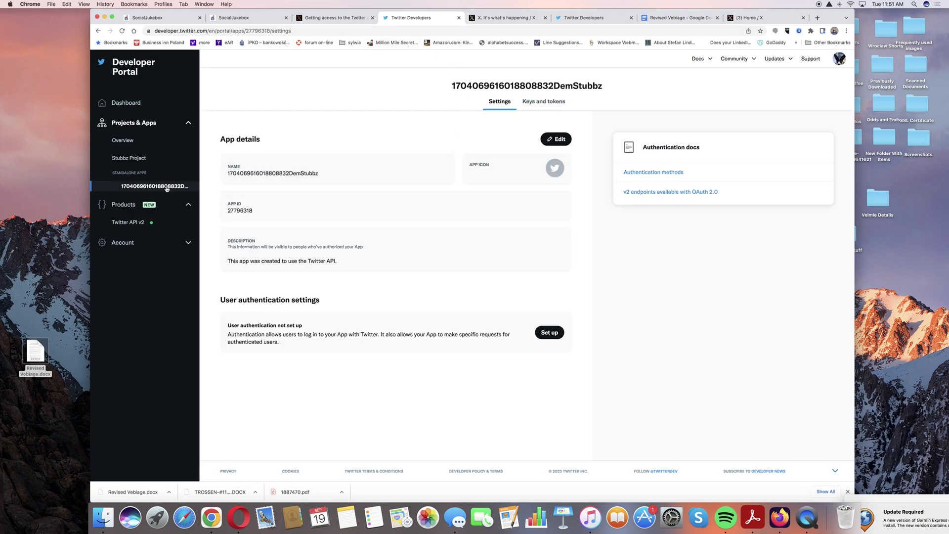
double_click(316, 172)
key("super+c")
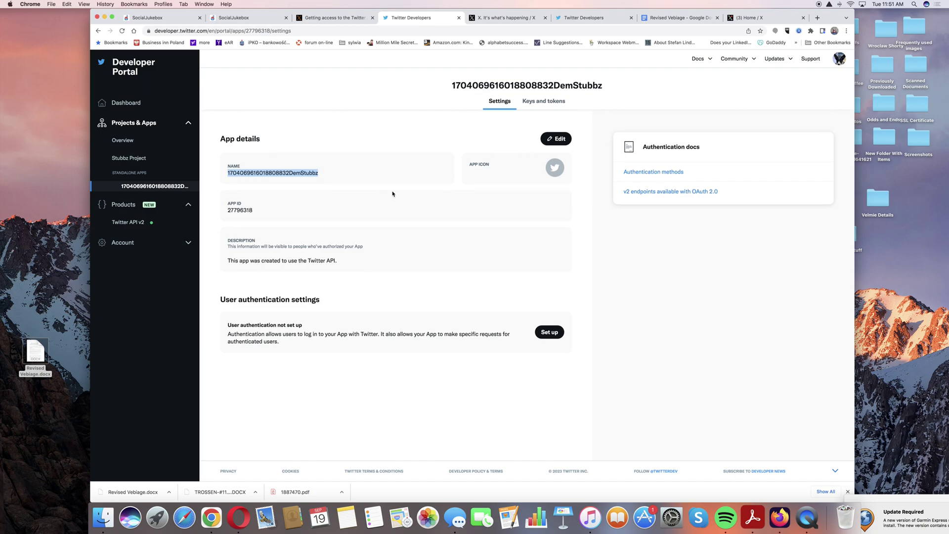
left_click(557, 139)
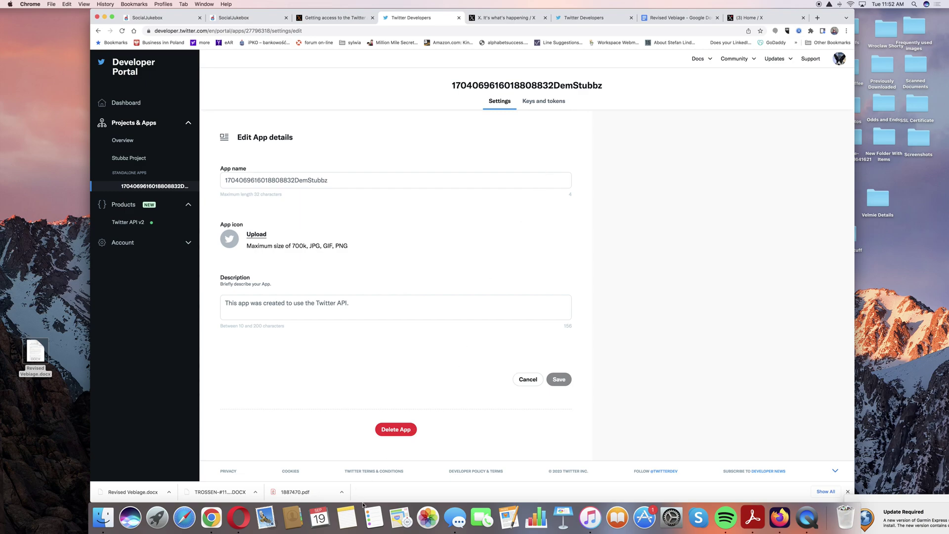
left_click(394, 429)
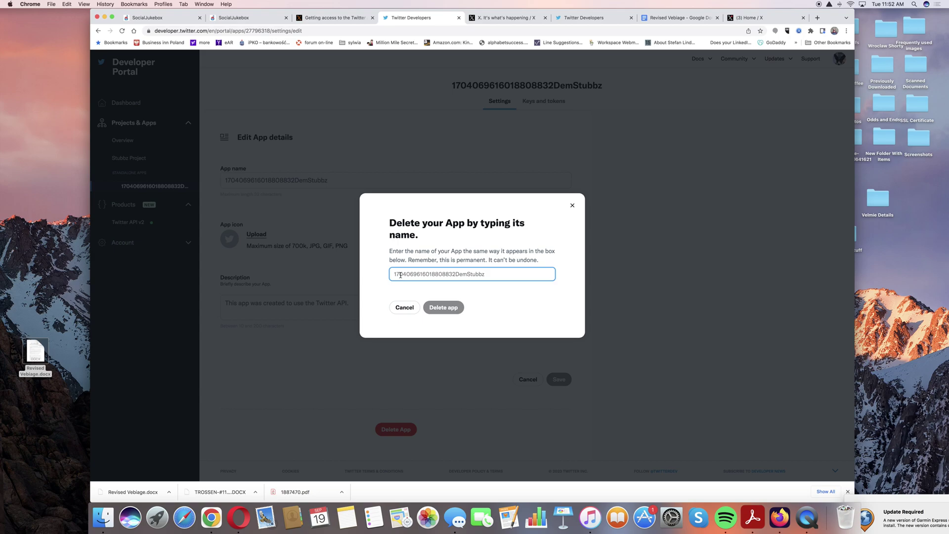
Paste the app's full name into the confirmation box and permanently delete the standalone app
key("super+v")
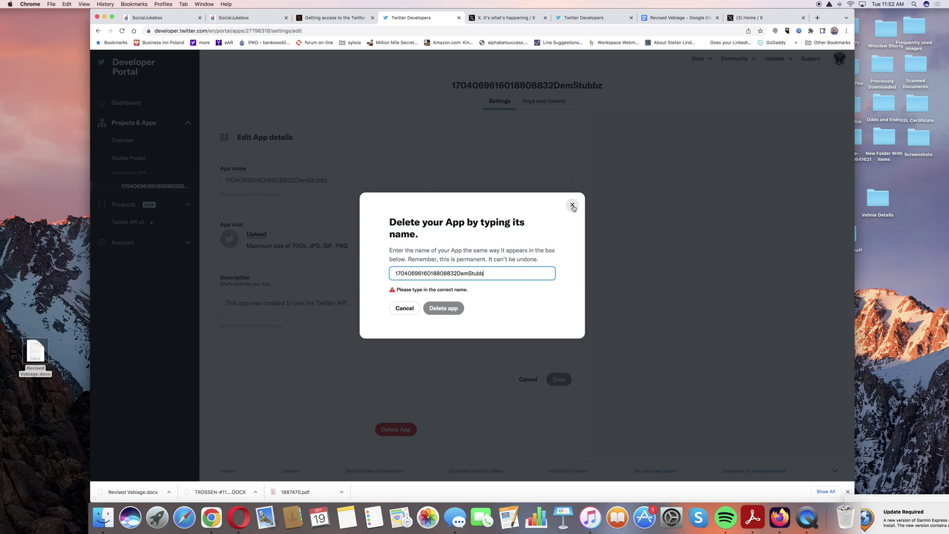
left_click(572, 205)
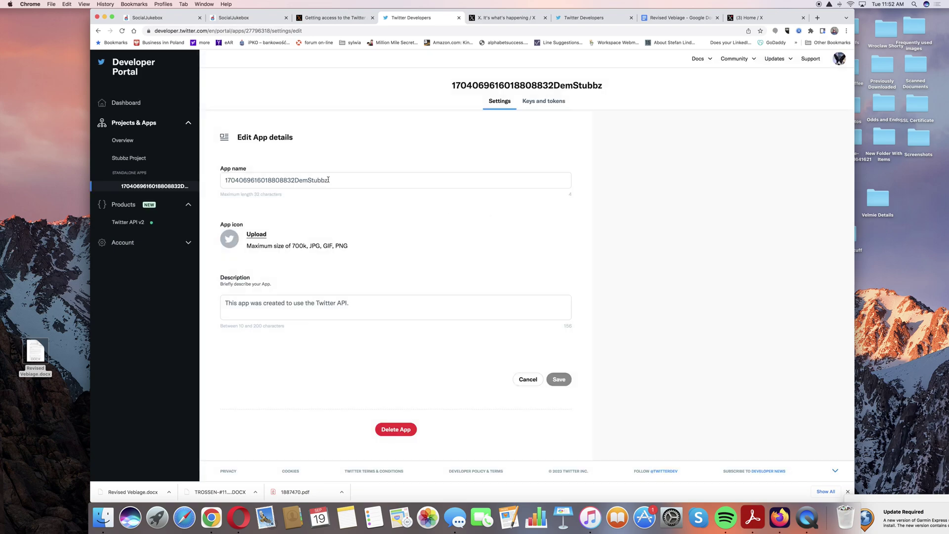
left_click_drag(327, 180, 221, 179)
key("super+c")
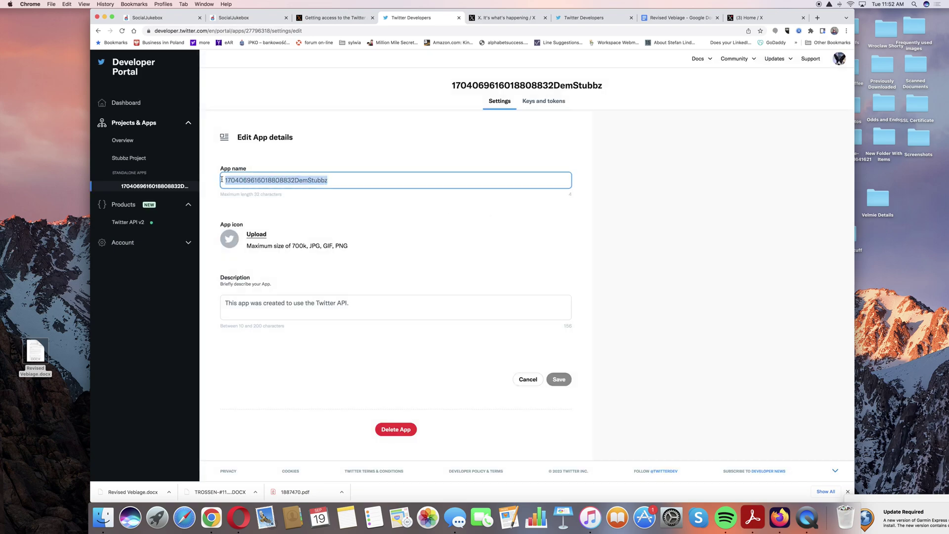
left_click(396, 431)
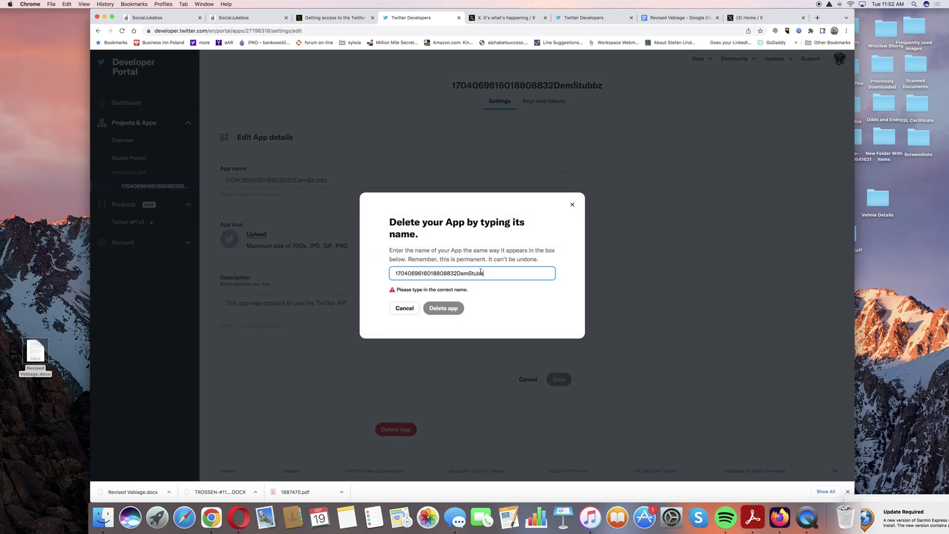
left_click_drag(482, 273, 379, 275)
key("BackSpace")
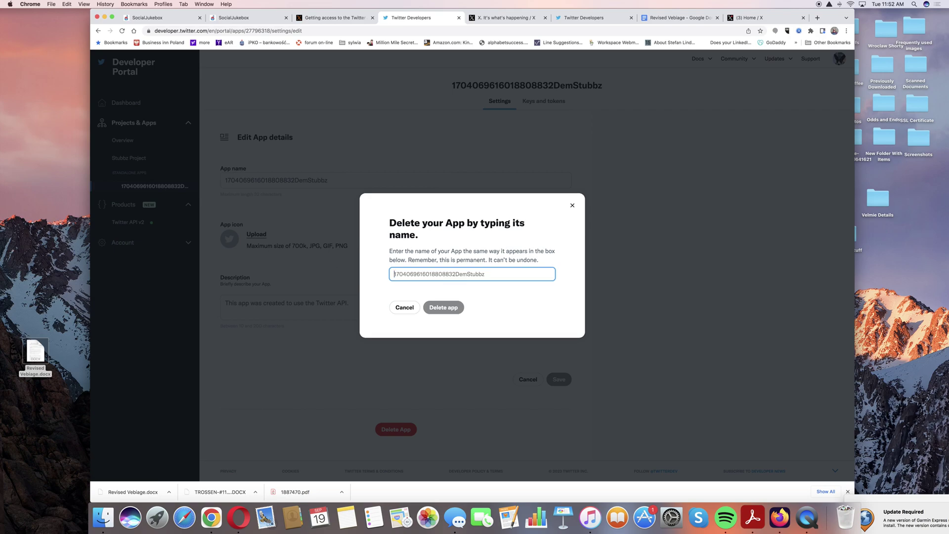
key("super+v")
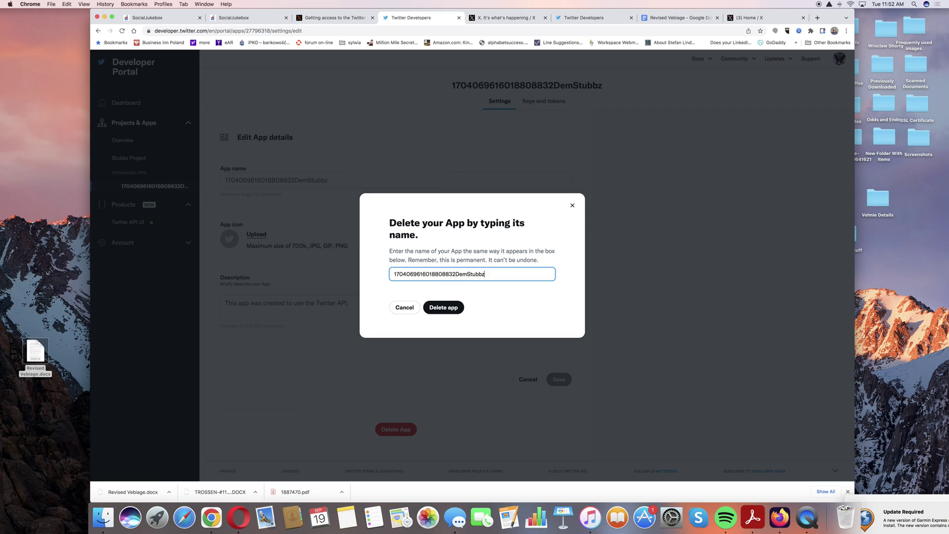
left_click(444, 308)
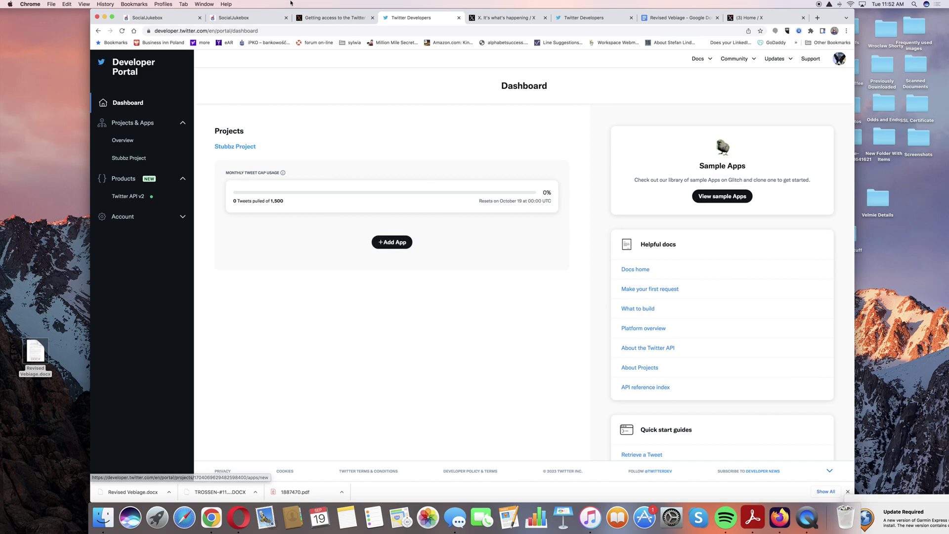
Close the Twitter API getting-started docs tab, landing on the Stubbz Project dashboard
left_click(249, 19)
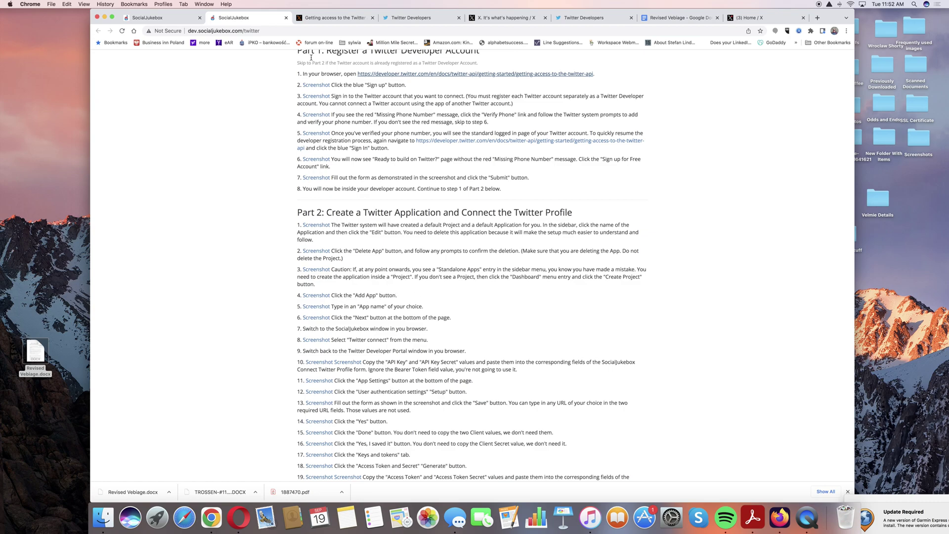
left_click(337, 19)
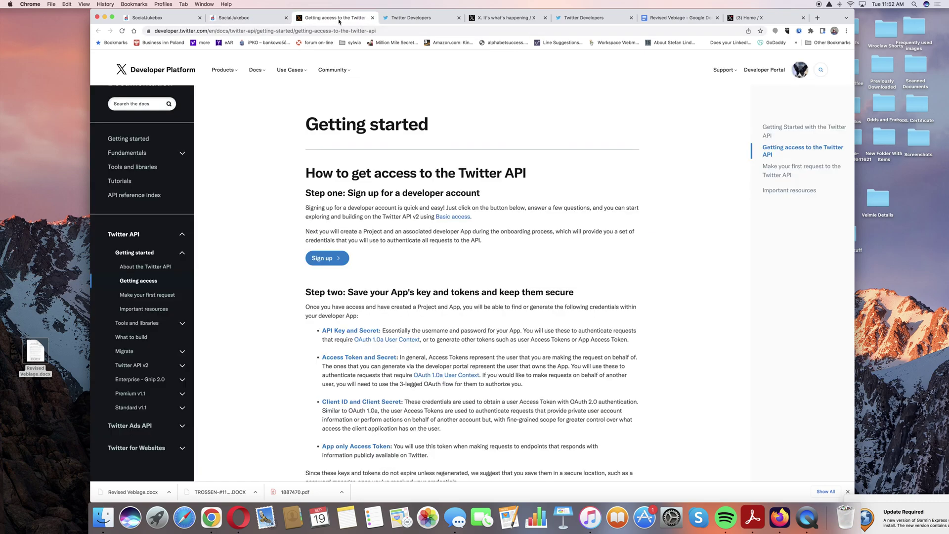
left_click(371, 19)
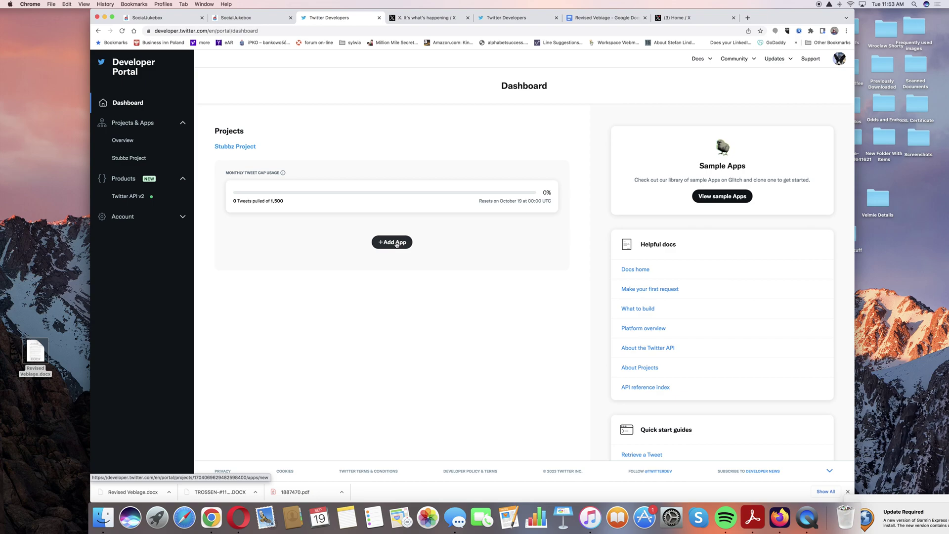
Add a new app to Stubbz Project named 'Stubbz App', checking the setup guide meanwhile
left_click(397, 242)
left_click(477, 192)
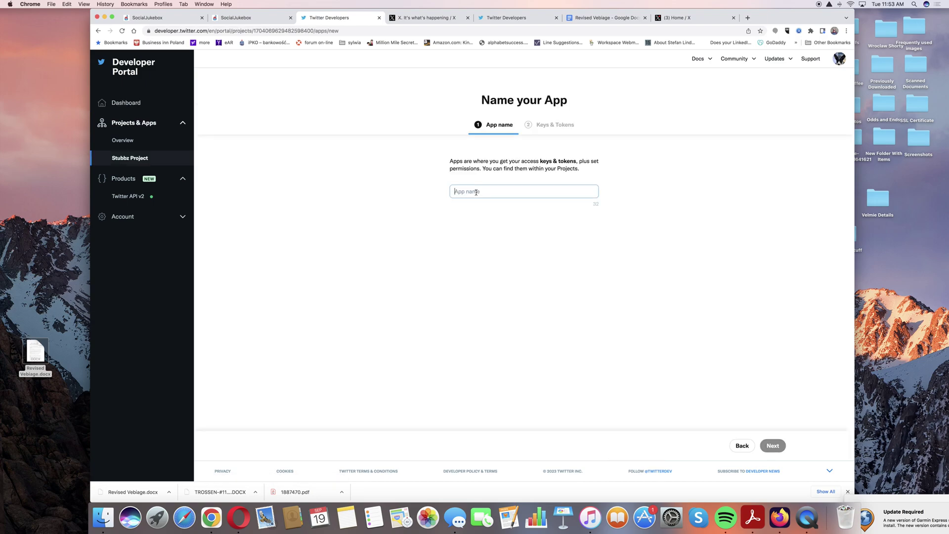
type("S")
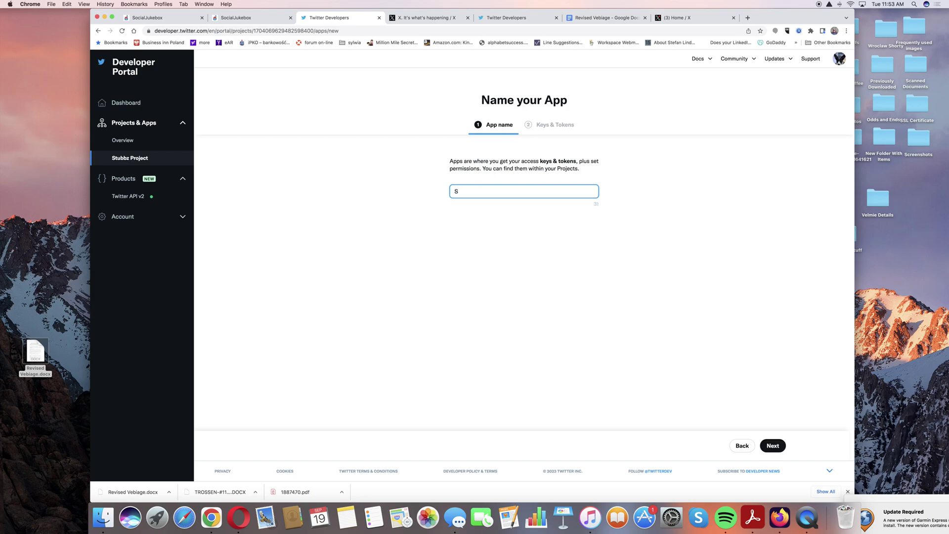
type("tubbz App")
left_click(245, 18)
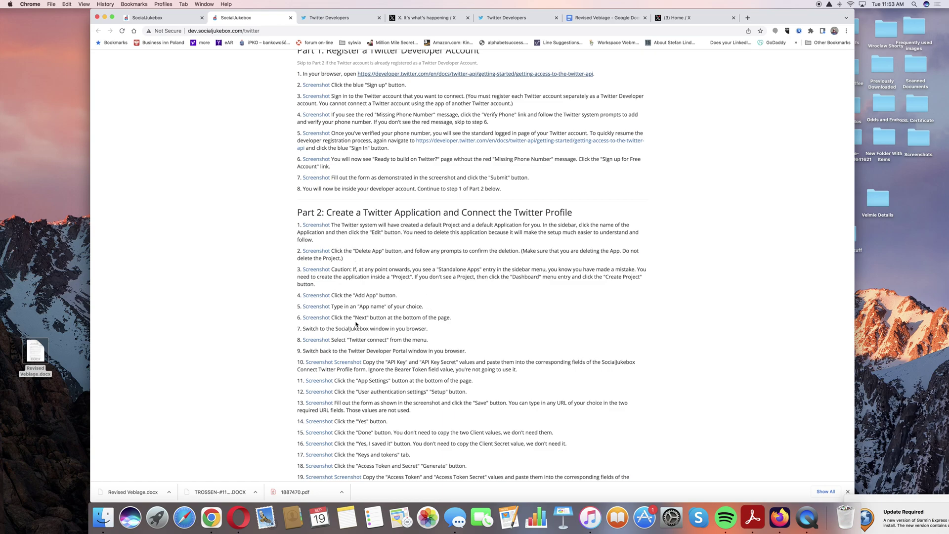
left_click(327, 18)
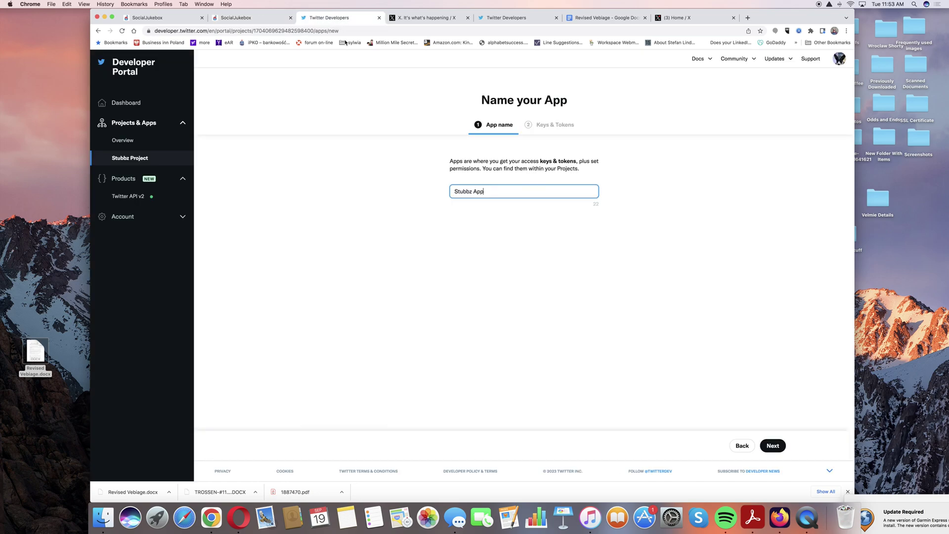
Finish creating Stubbz App, copy the generated API Key, and go to Social Jukebox's Twitter connect form
left_click(774, 447)
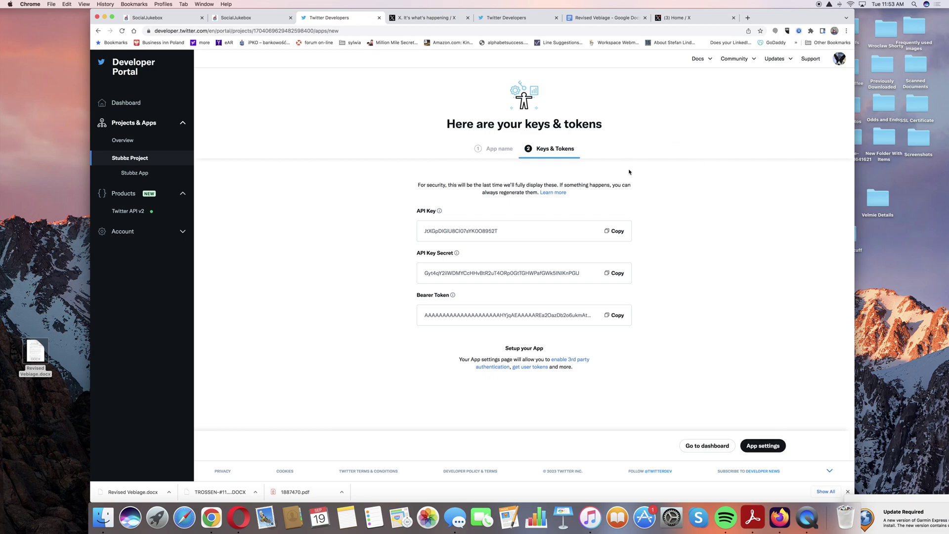
left_click(617, 232)
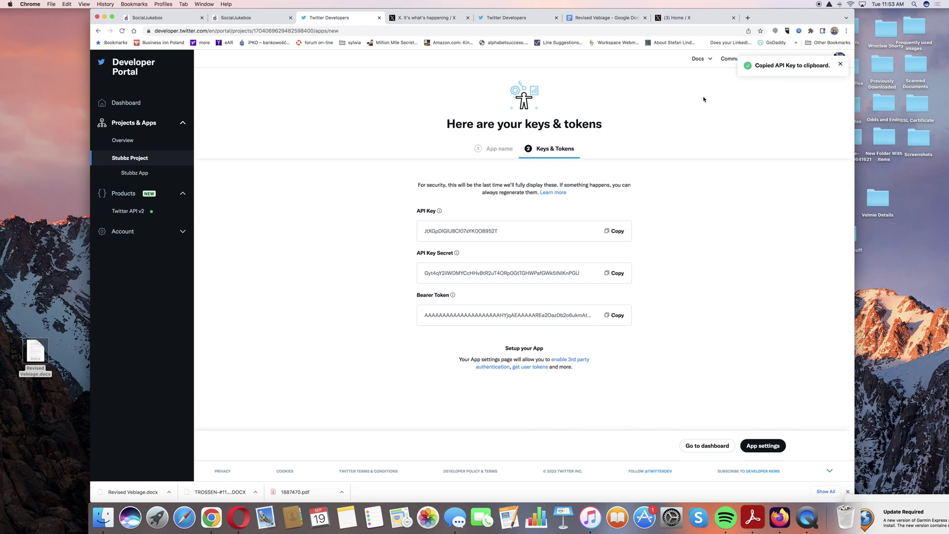
left_click(249, 20)
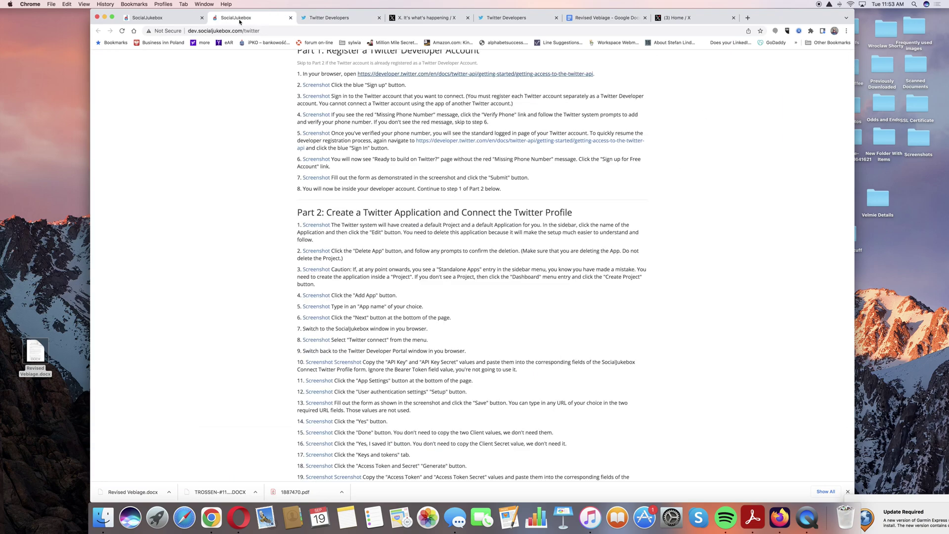
left_click(172, 20)
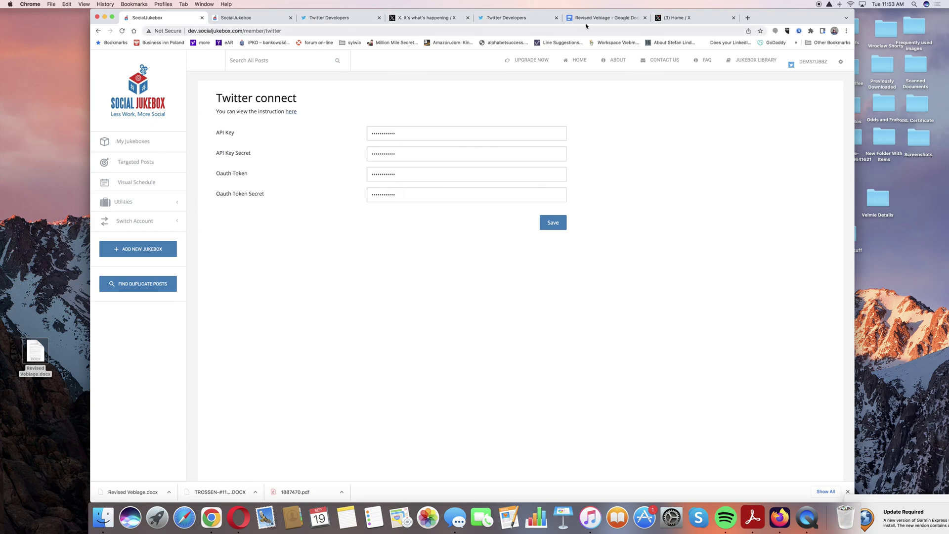
Close the leftover developer sign-up and X sign-up pages
left_click(510, 18)
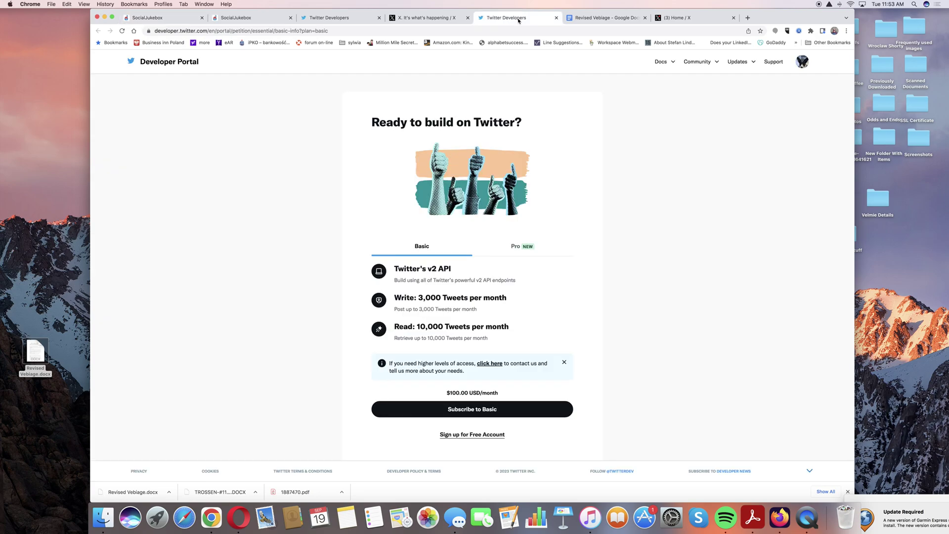
key("super+w")
left_click(440, 21)
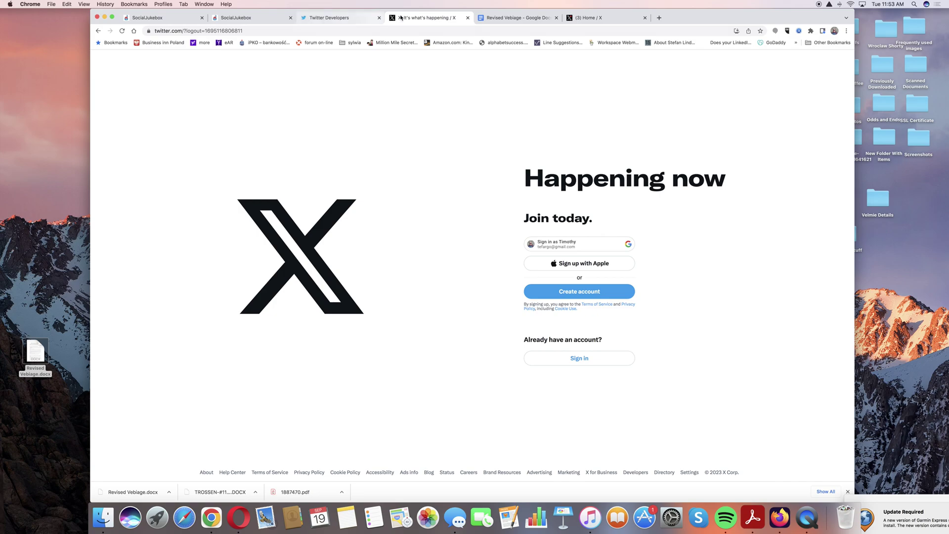
left_click(466, 17)
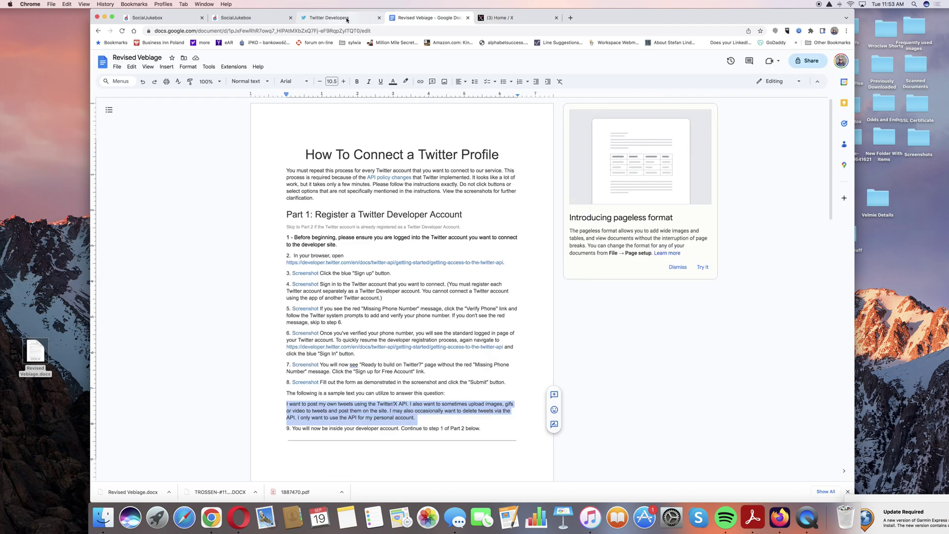
Replace the API Key in the Twitter connect form with Stubbz App's API Key
left_click(340, 18)
left_click(607, 231)
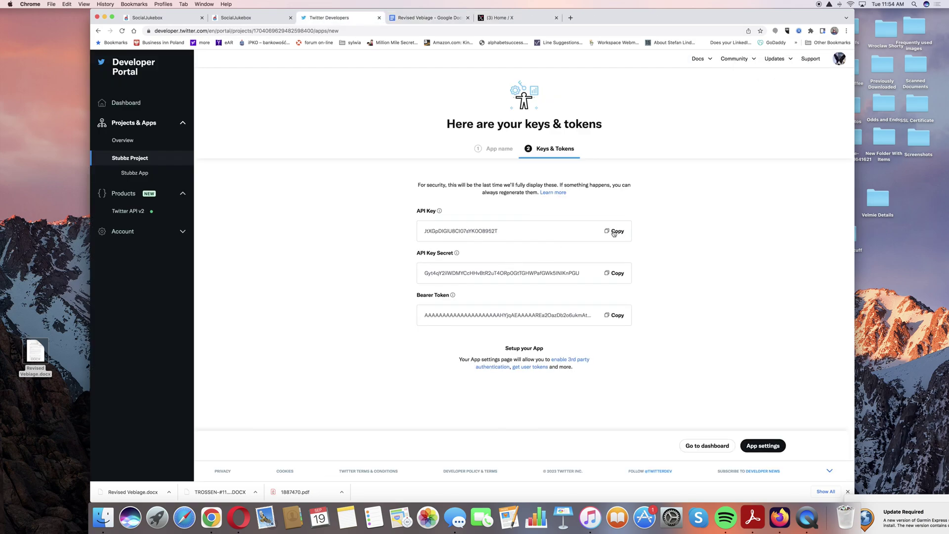
left_click(236, 18)
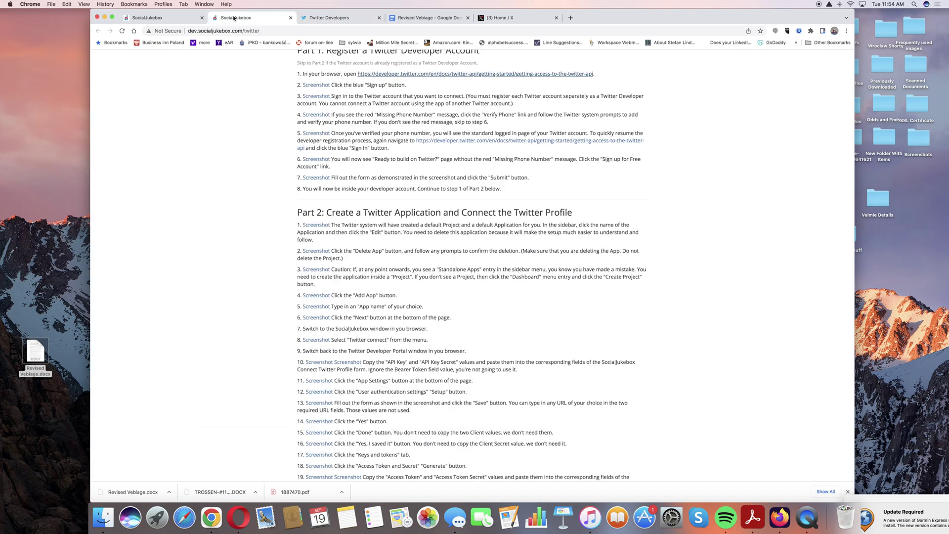
left_click(153, 18)
double_click(402, 133)
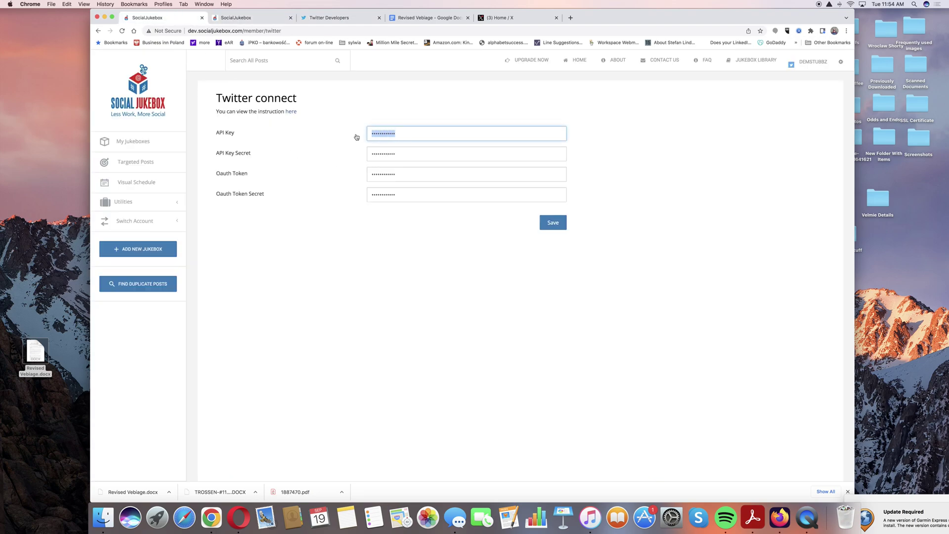
key("BackSpace")
key("super+v")
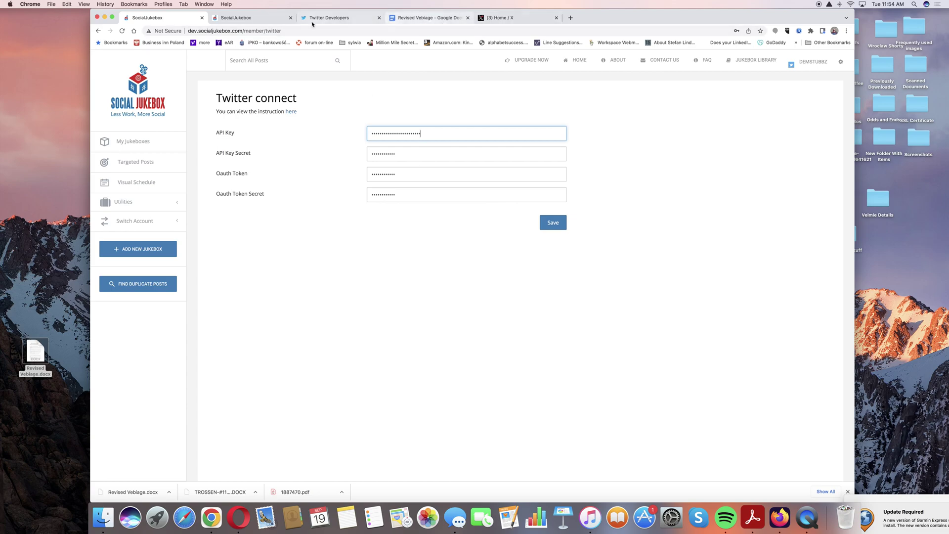
Paste Stubbz App's API Key Secret into the form's API Key Secret field
left_click(336, 19)
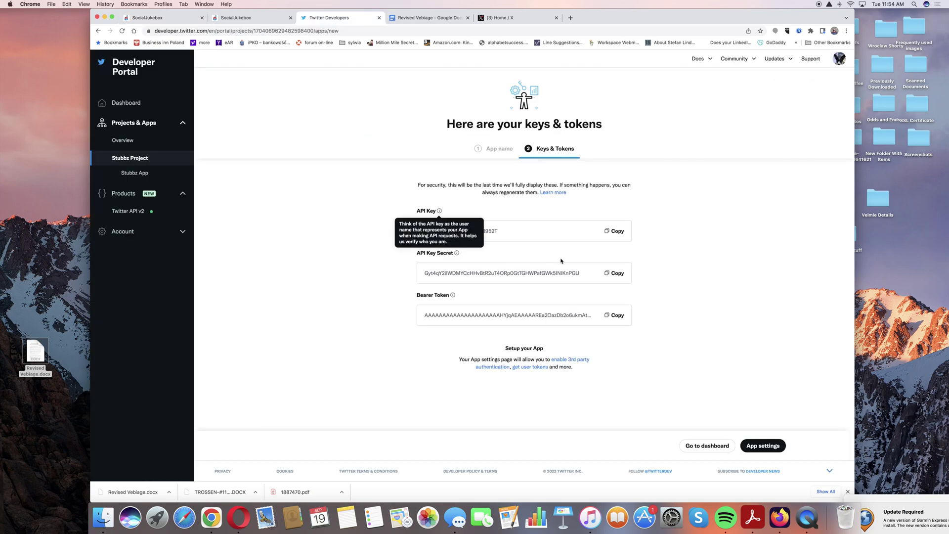
left_click(617, 274)
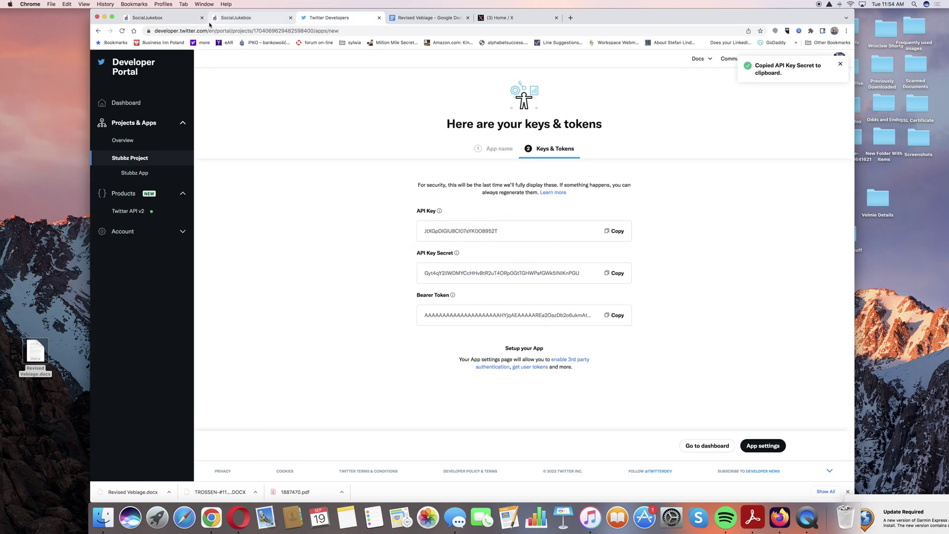
left_click(179, 19)
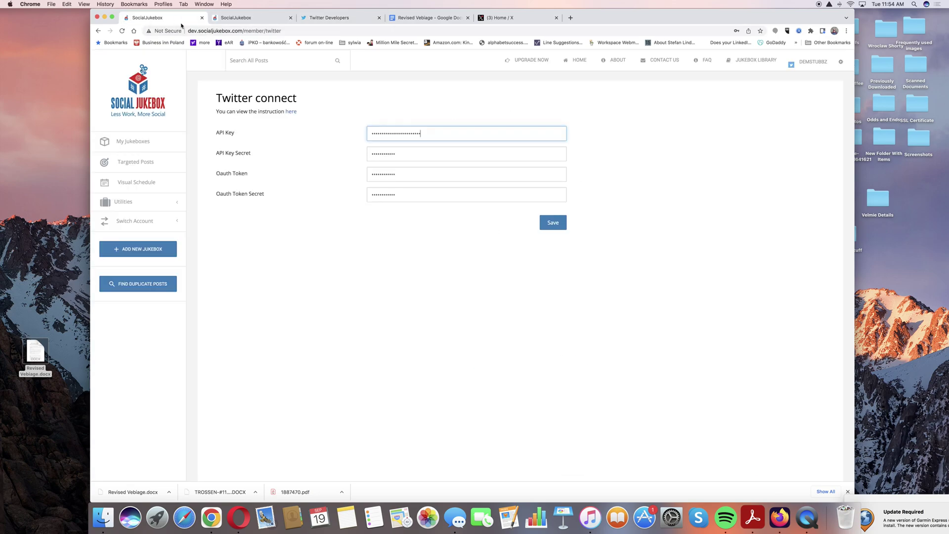
double_click(400, 152)
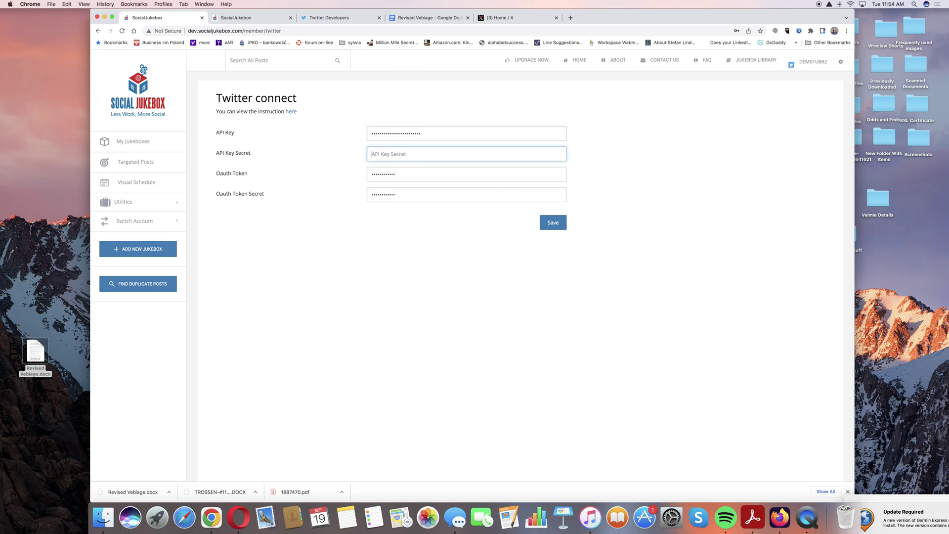
key("super+v")
Read through the Part 2 connection steps, then go back to Stubbz App's keys & tokens
left_click(231, 18)
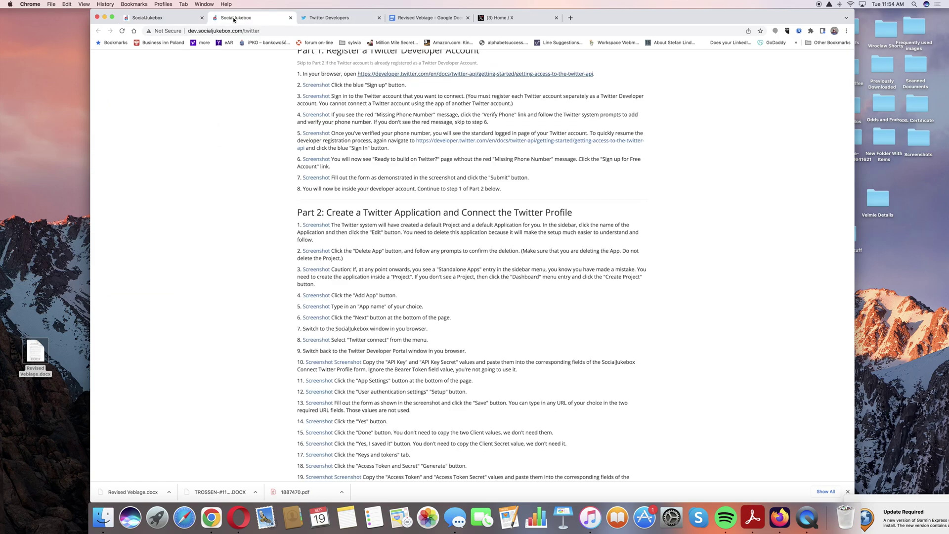
scroll(307, 277, "down", 3)
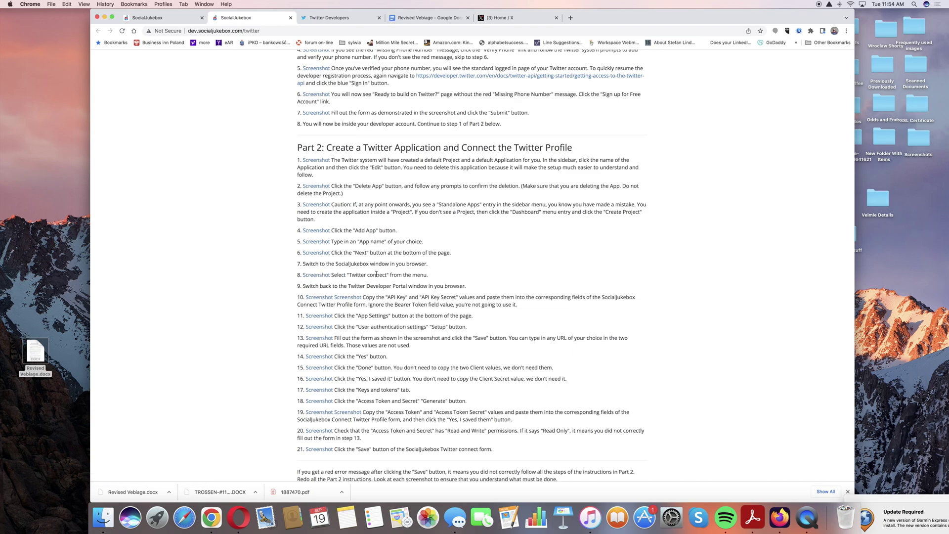
scroll(378, 296, "down", 3)
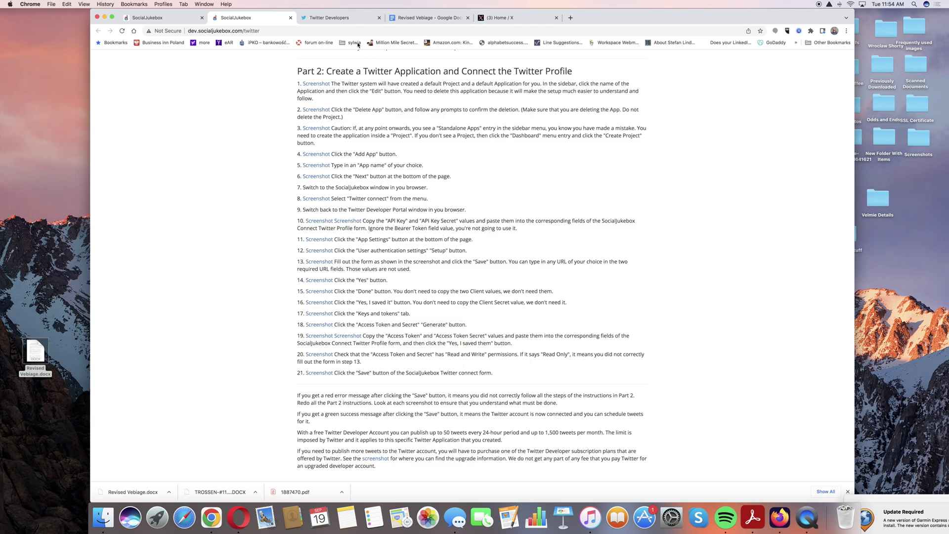
left_click(350, 18)
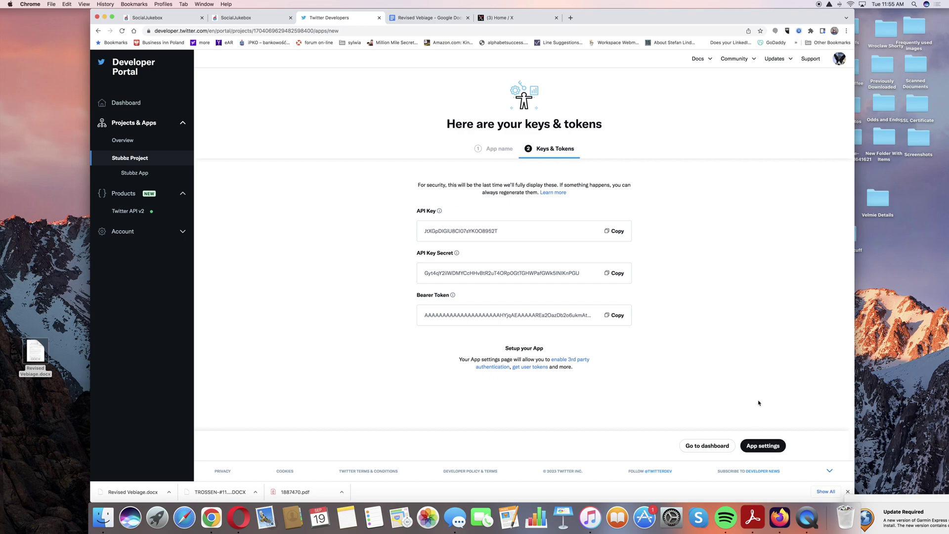
From Stubbz App's settings, after checking the guide, begin setting up User authentication settings
left_click(763, 447)
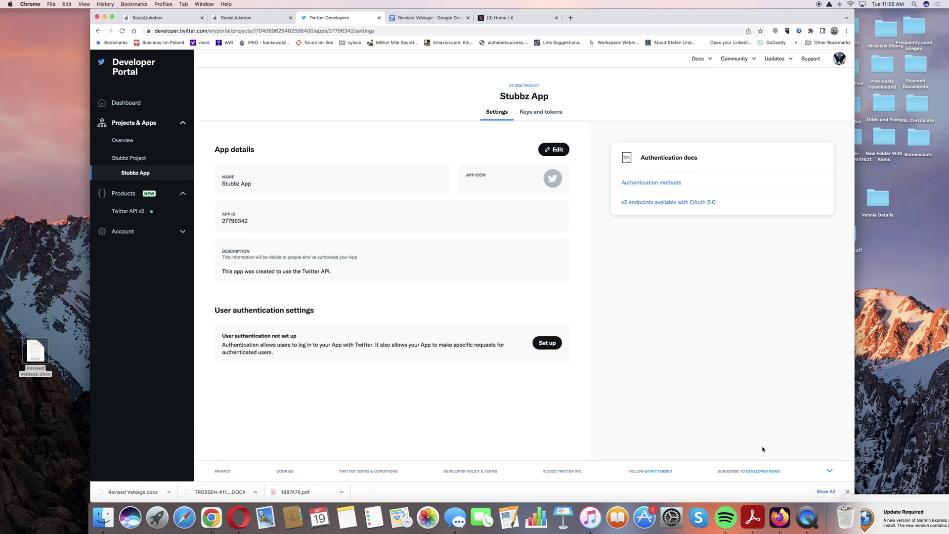
left_click(250, 18)
scroll(321, 287, "down", 2)
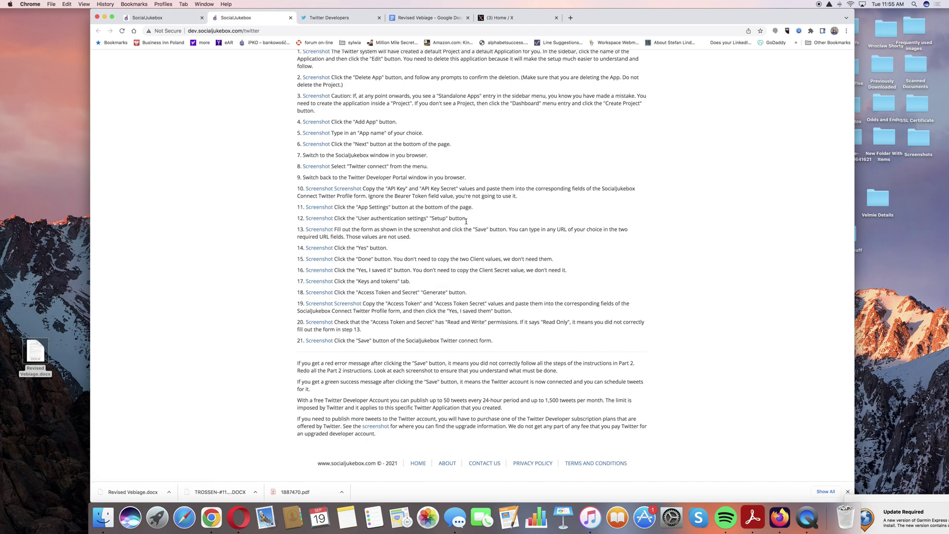
left_click(327, 18)
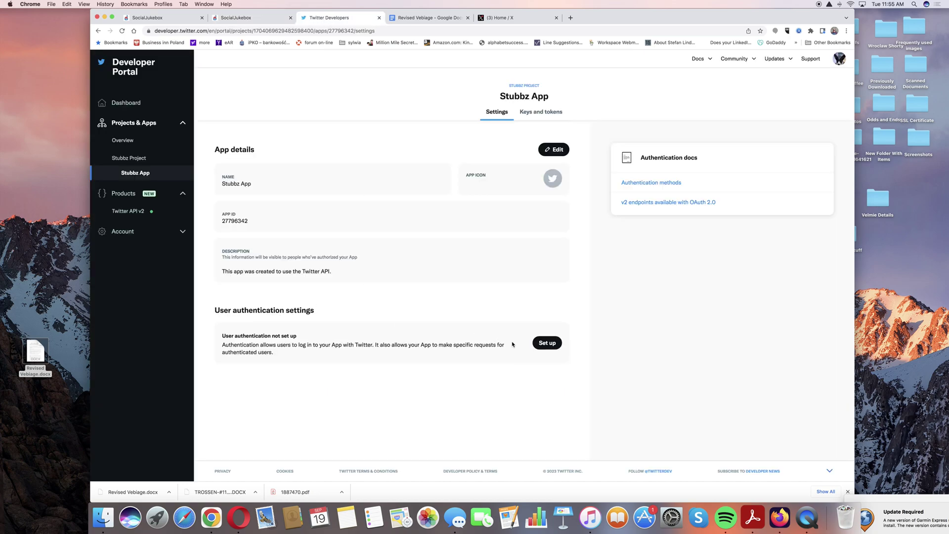
left_click(546, 344)
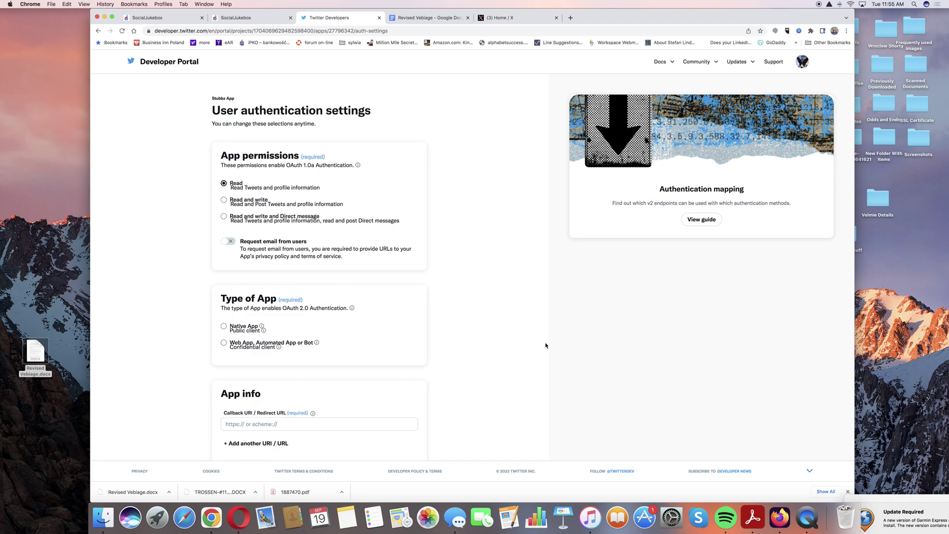
left_click(224, 200)
left_click(224, 343)
scroll(349, 369, "down", 4)
left_click(294, 331)
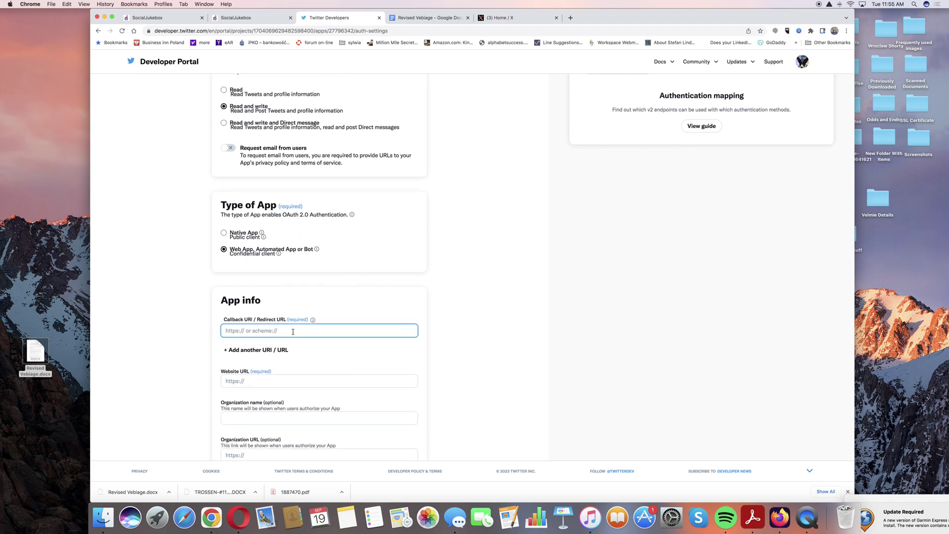
type("http")
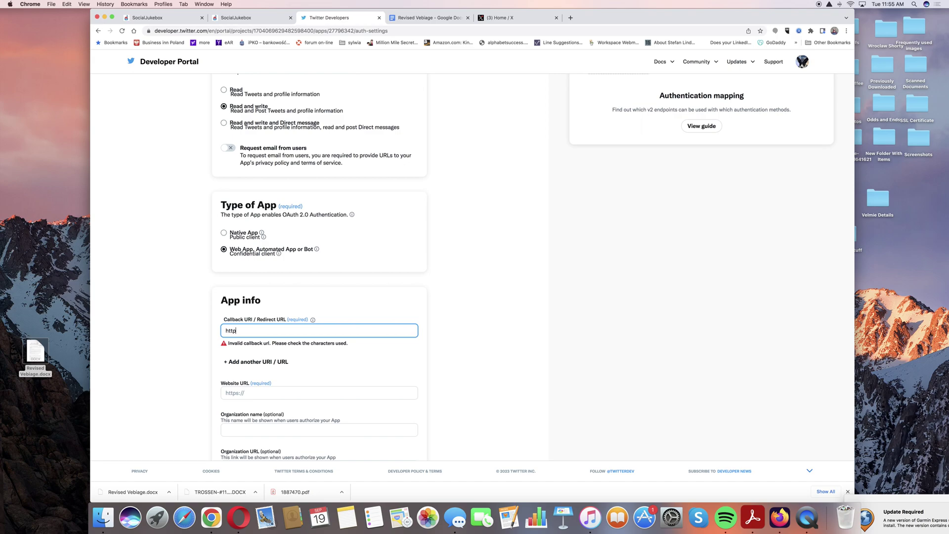
type("s://")
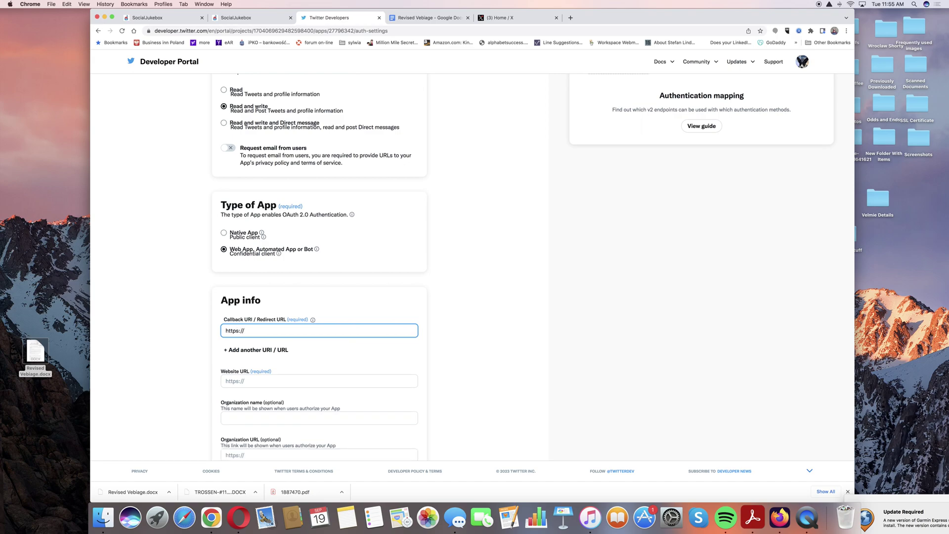
type("example")
key("Tab")
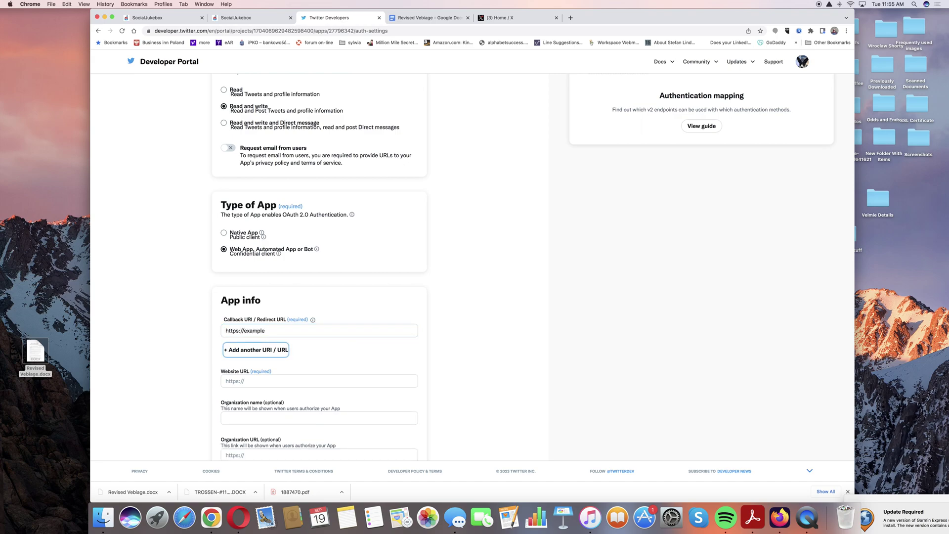
key("Tab")
type("https")
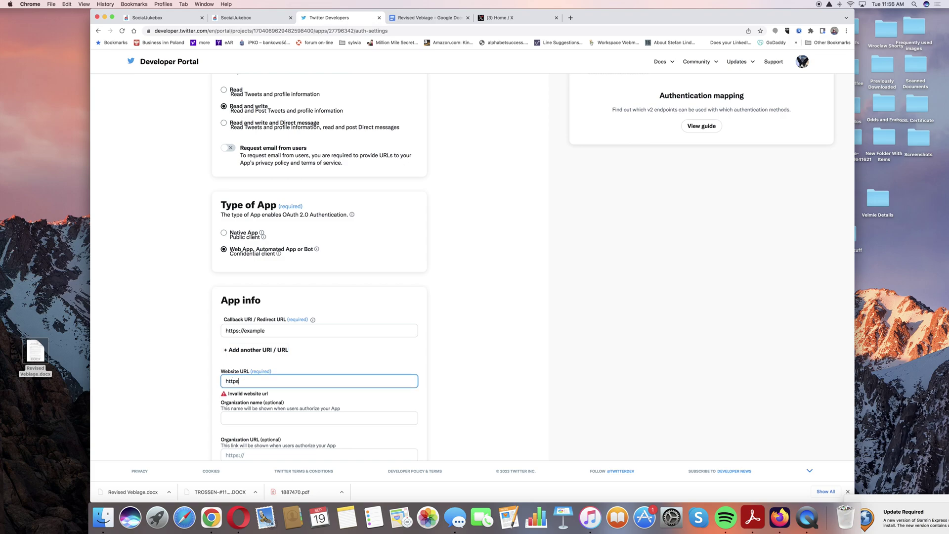
type("://www.example.com")
scroll(291, 328, "down", 5)
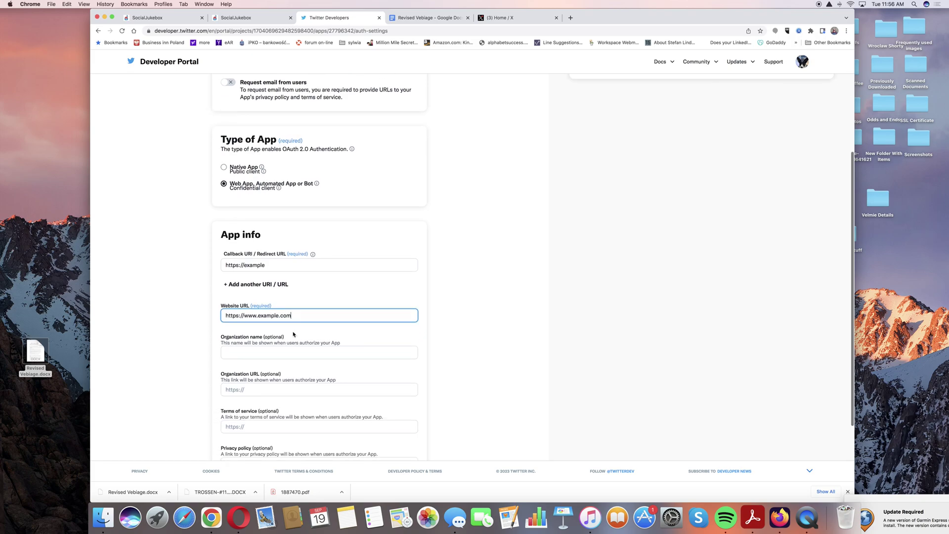
Scroll through the SocialJukebox guide's steps for finishing user authentication setup
left_click(244, 18)
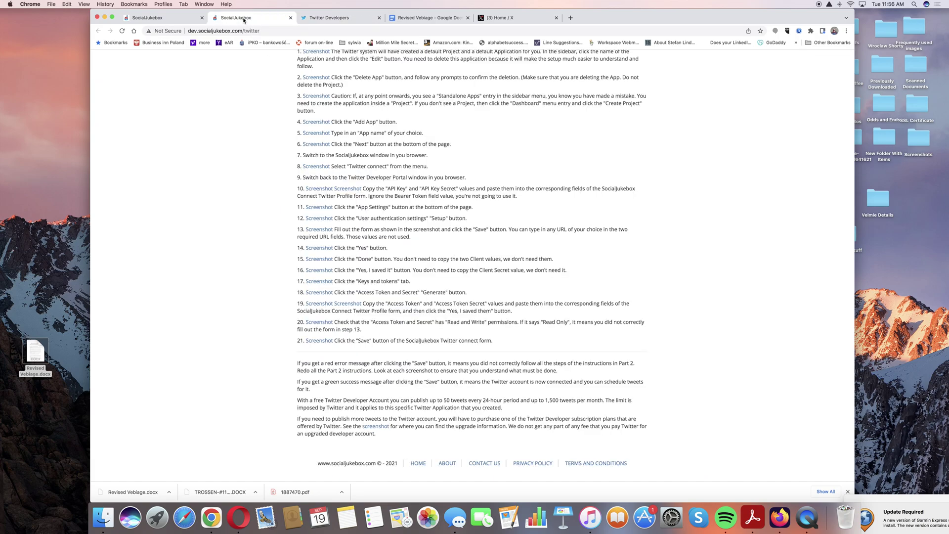
scroll(393, 230, "up", 1)
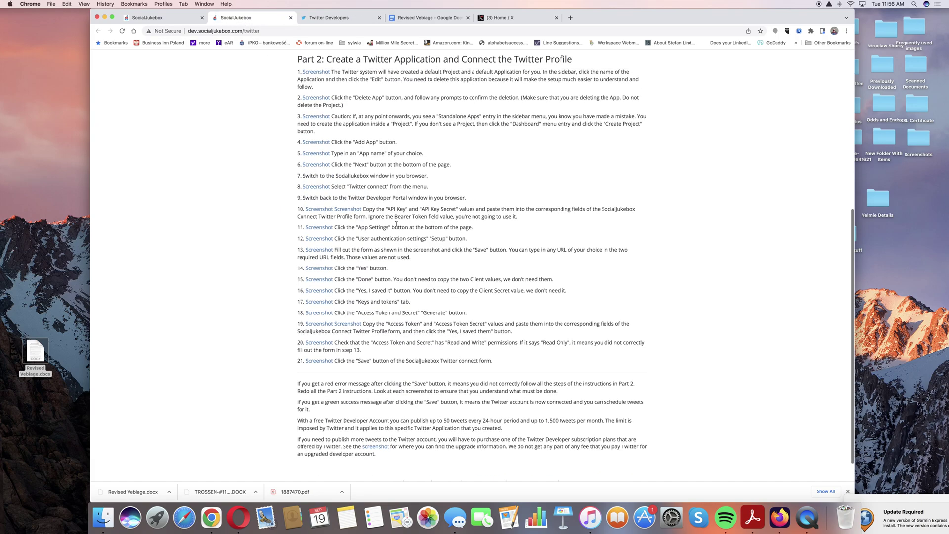
scroll(379, 288, "down", 1)
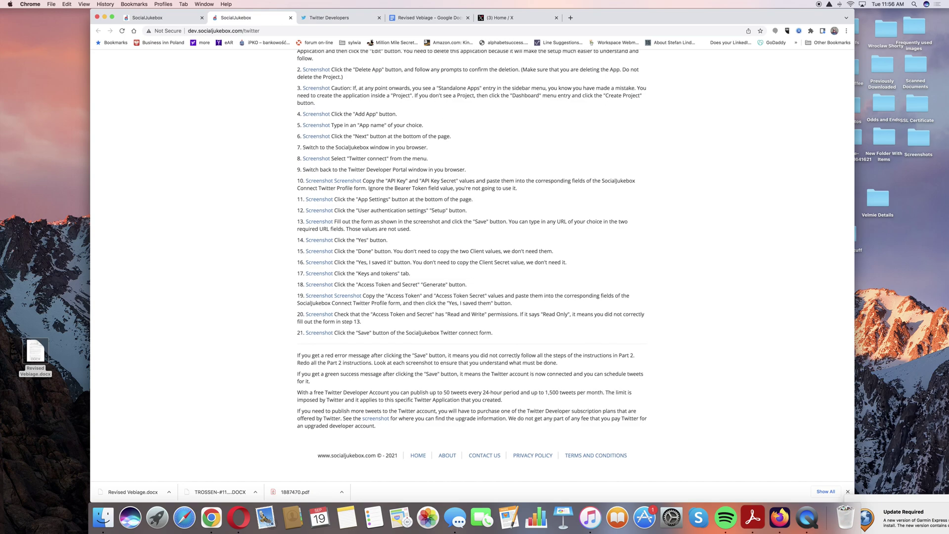
Save the auth settings, confirm the permission change, and acknowledge the OAuth 2.0 client secret
left_click(350, 21)
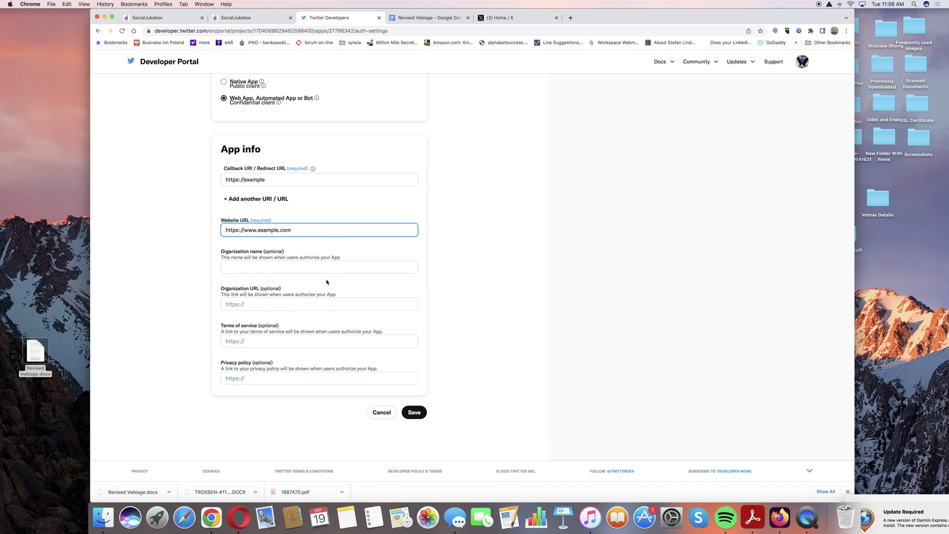
left_click(414, 413)
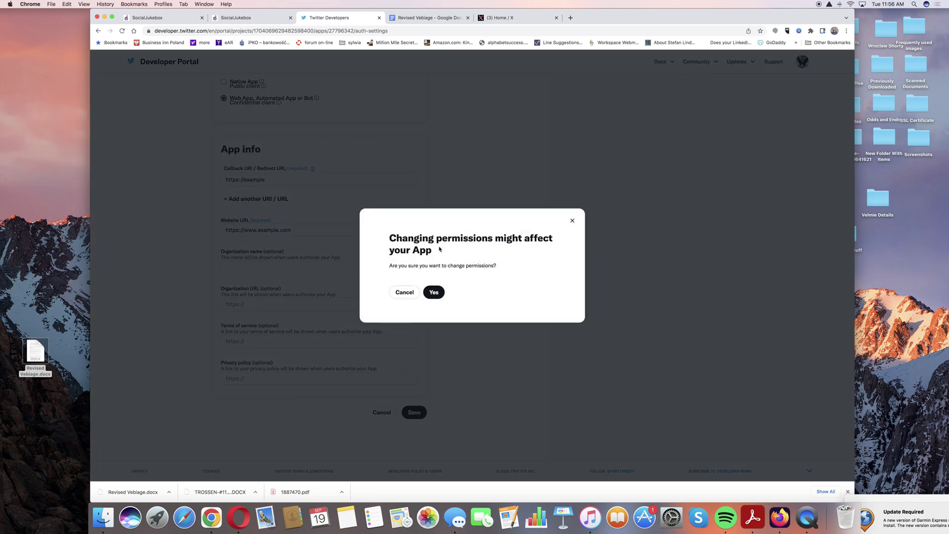
left_click(435, 292)
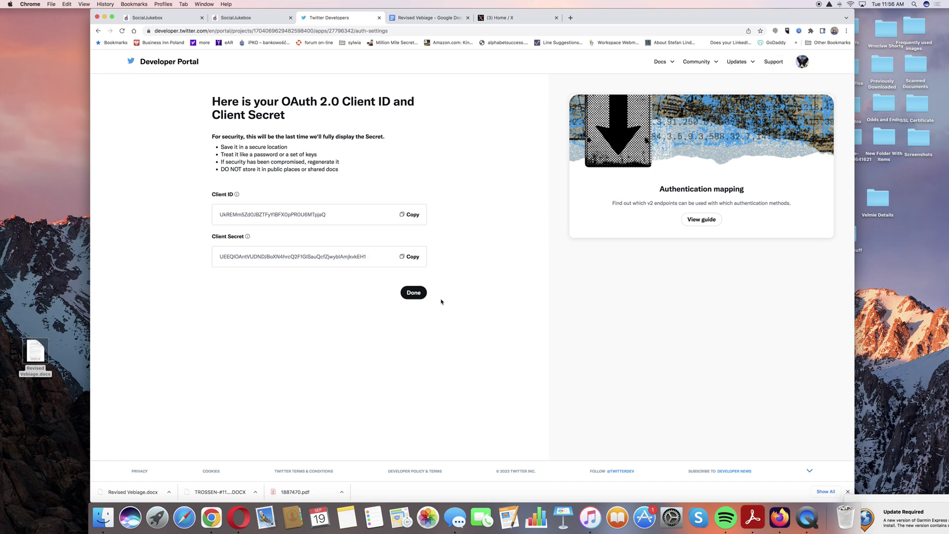
left_click(414, 294)
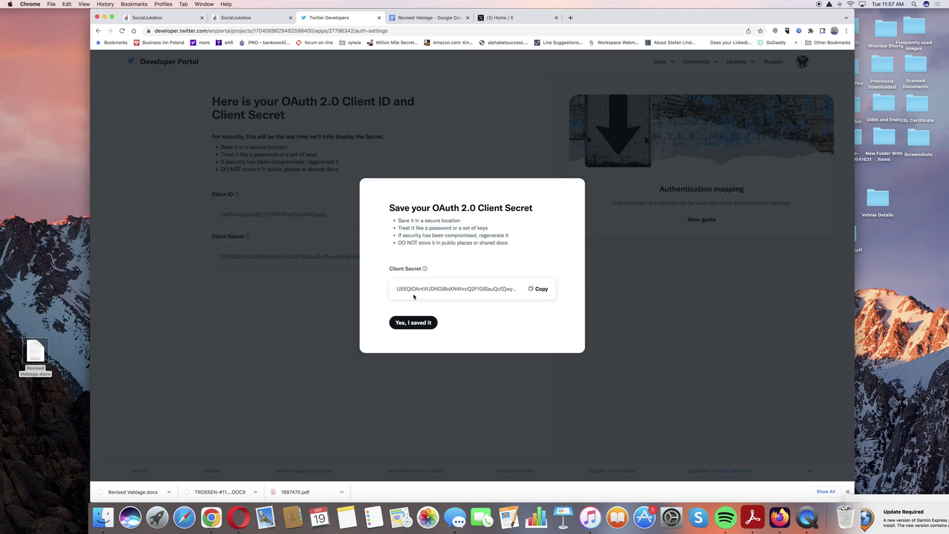
left_click(413, 324)
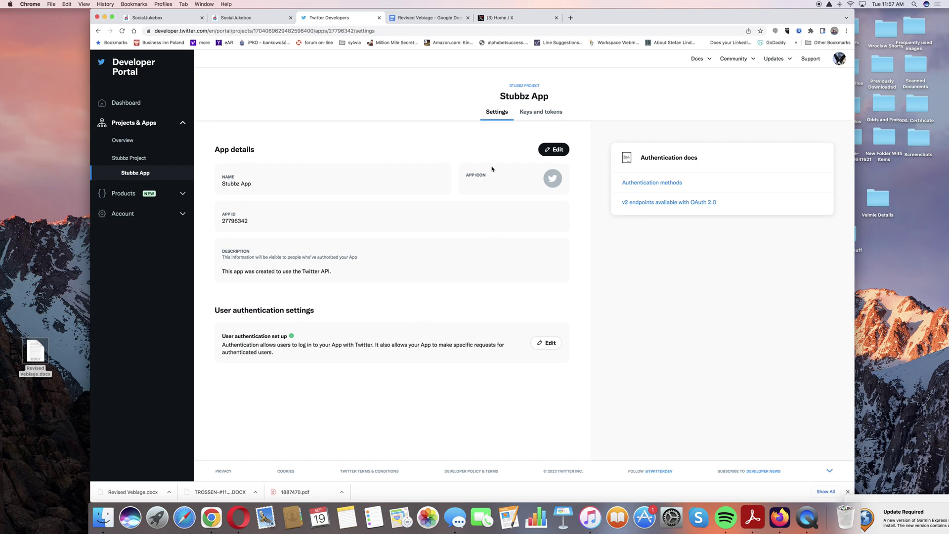
Go from Stubbz App settings to its Keys and tokens tab, checking the guide along the way
left_click(257, 19)
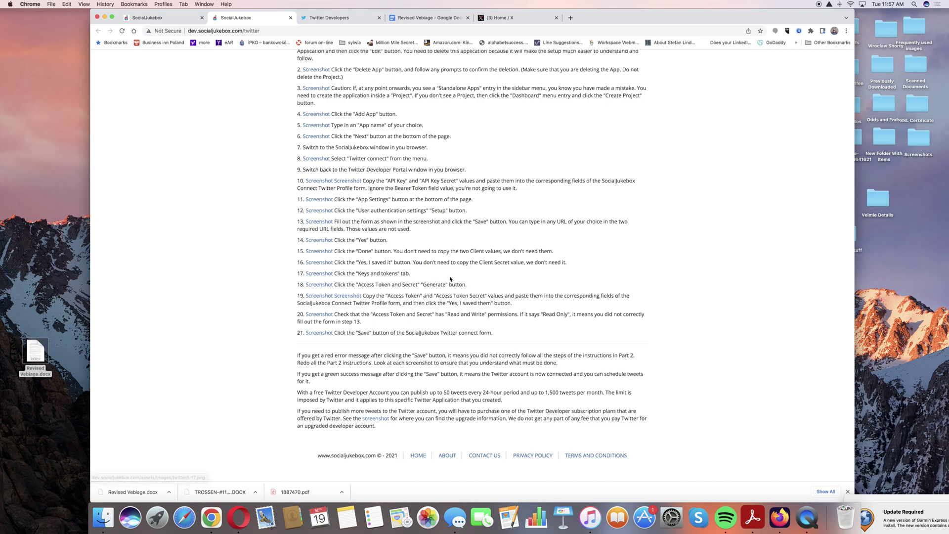
left_click(344, 20)
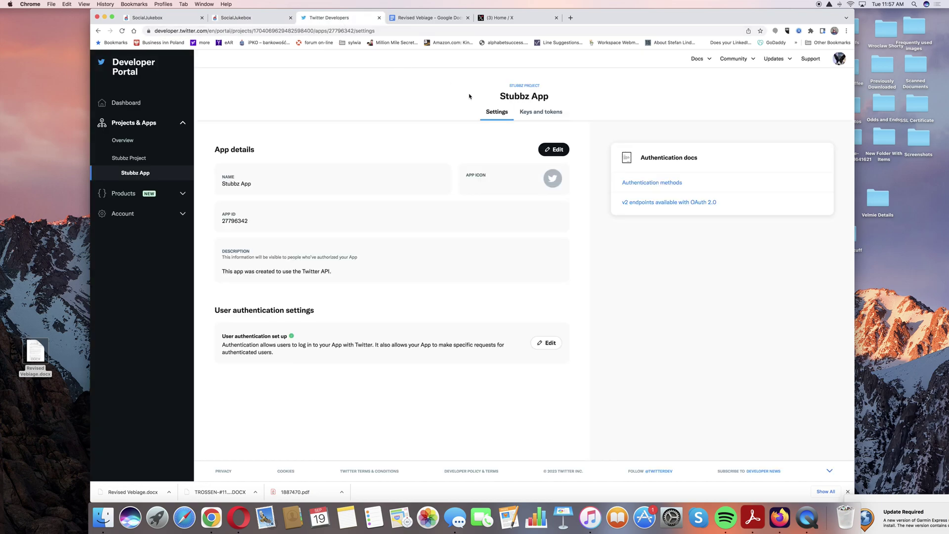
left_click(540, 113)
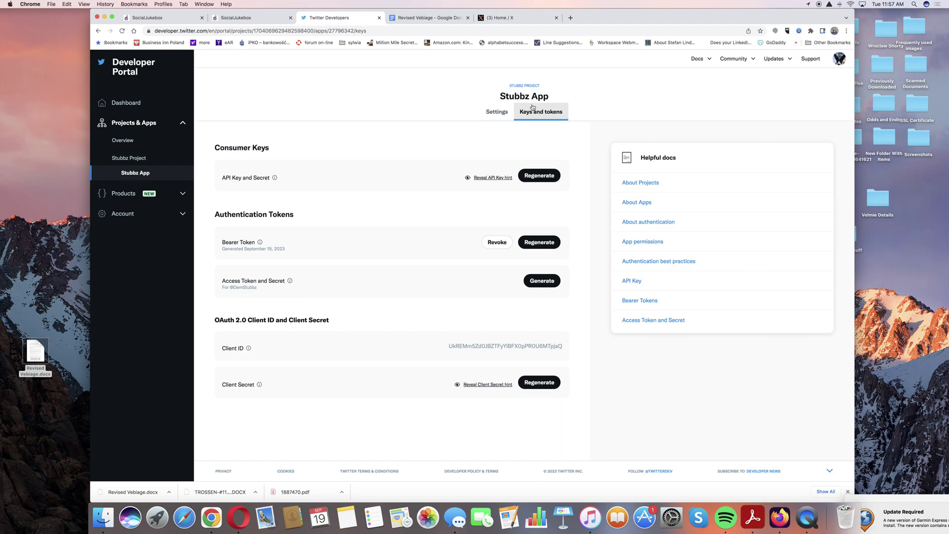
left_click(242, 18)
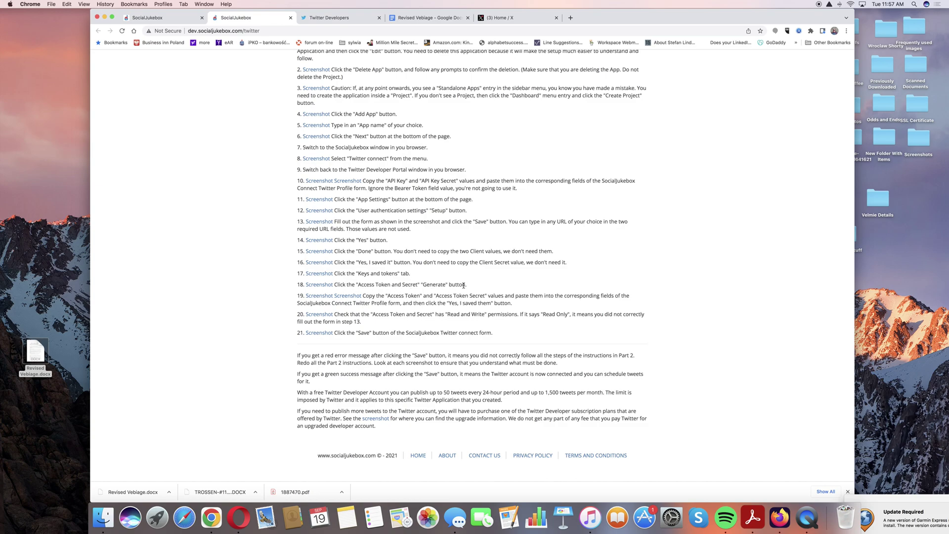
left_click(325, 20)
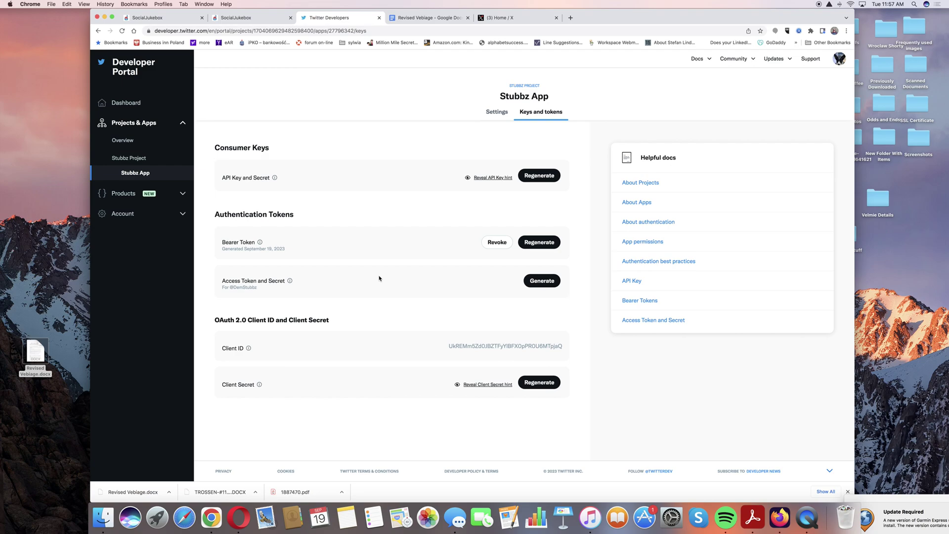
Generate an access token and put it into the Oauth Token field
left_click(543, 281)
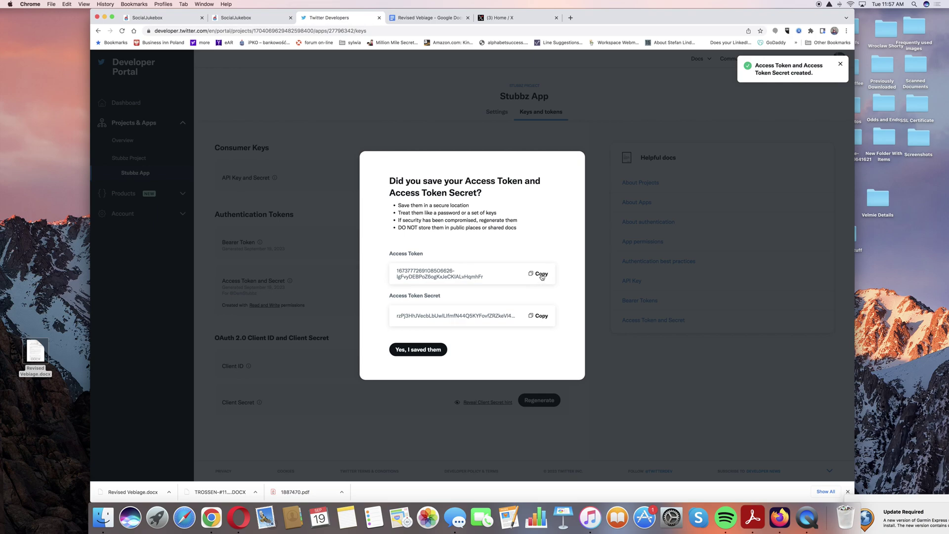
left_click(541, 274)
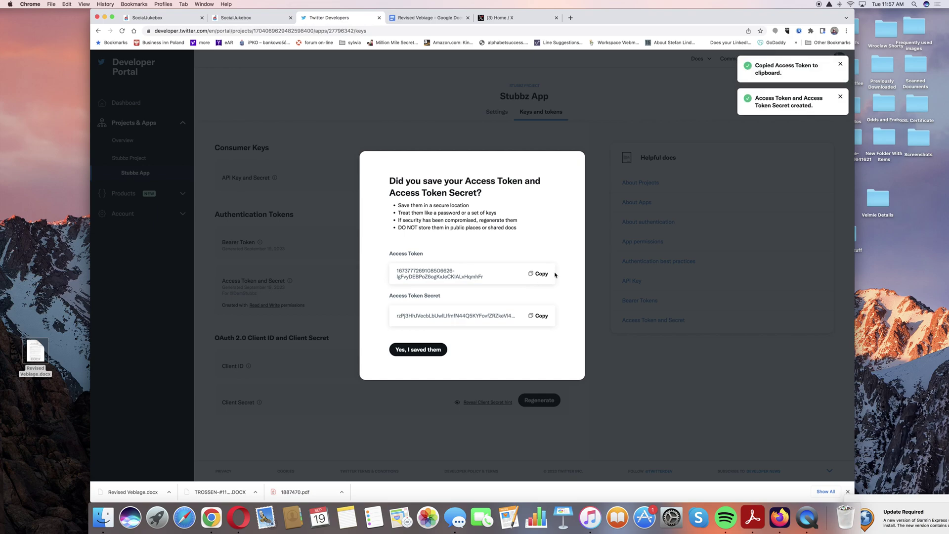
left_click(247, 18)
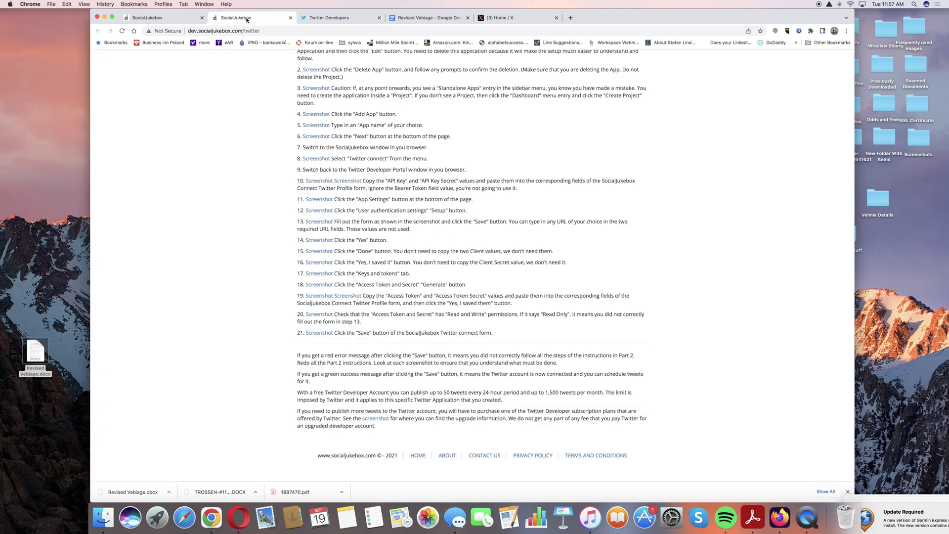
left_click(158, 17)
left_click_drag(428, 178, 364, 175)
key("BackSpace")
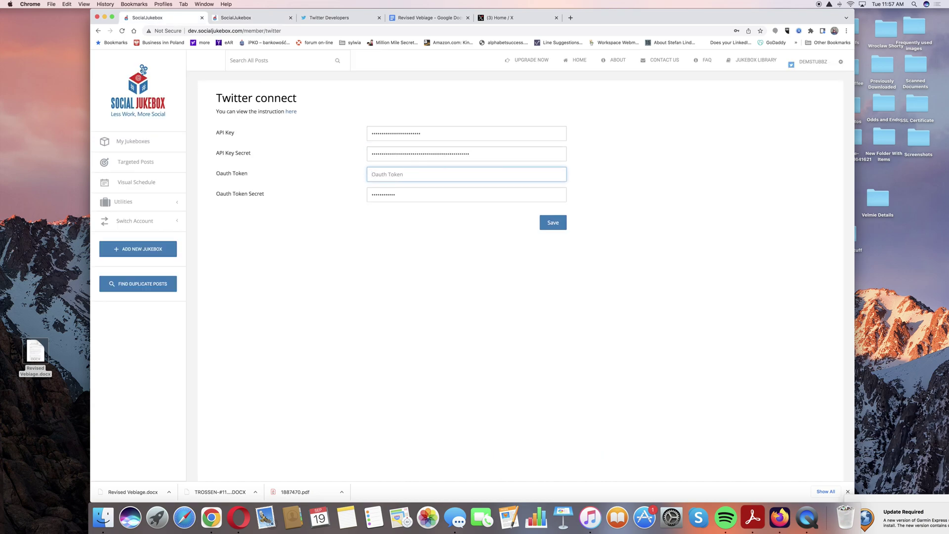
key("super+v")
Replace the Oauth Token Secret with the new access token secret and save the settings
left_click(329, 17)
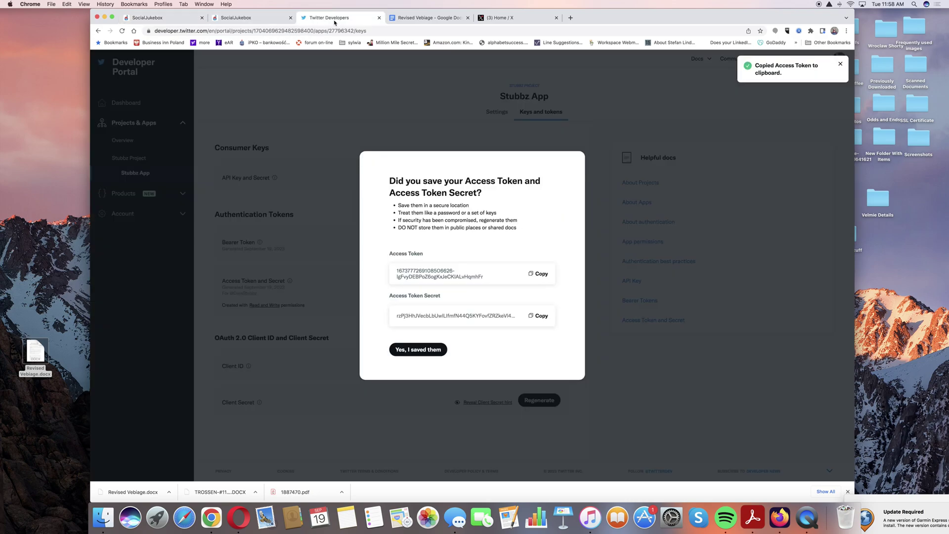
left_click(542, 316)
left_click(168, 18)
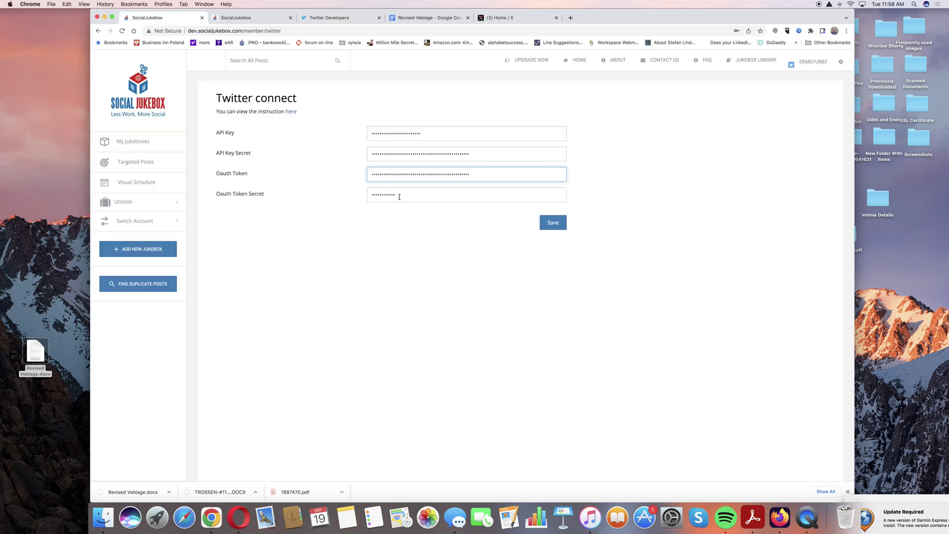
left_click_drag(398, 195, 346, 198)
key("BackSpace")
key("super+v")
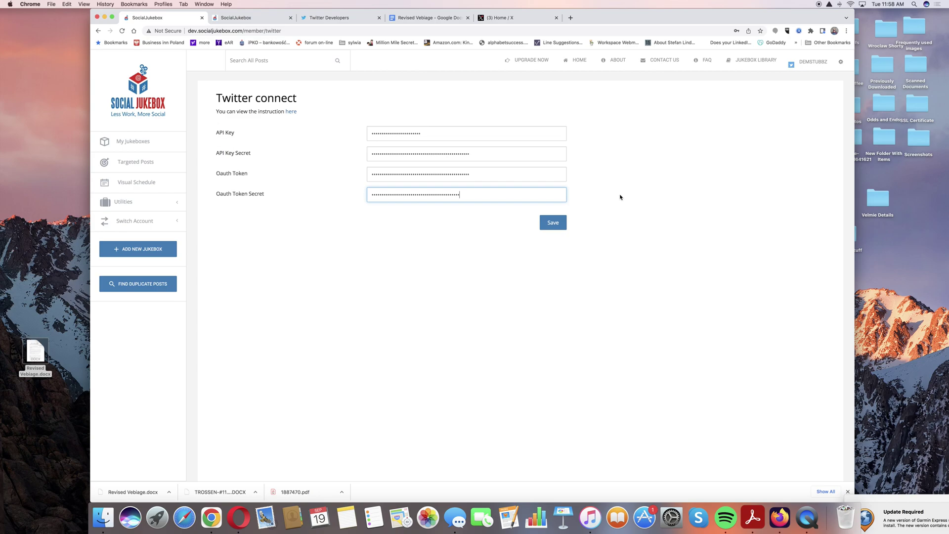
left_click(554, 225)
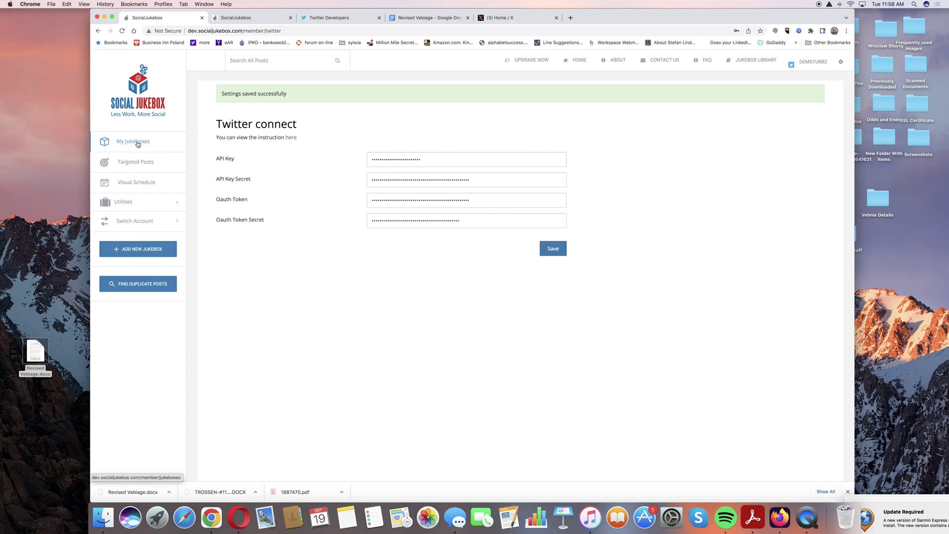
Go to My Jukeboxes, decline turning the posting system on, and open the new jukebox form
left_click(138, 143)
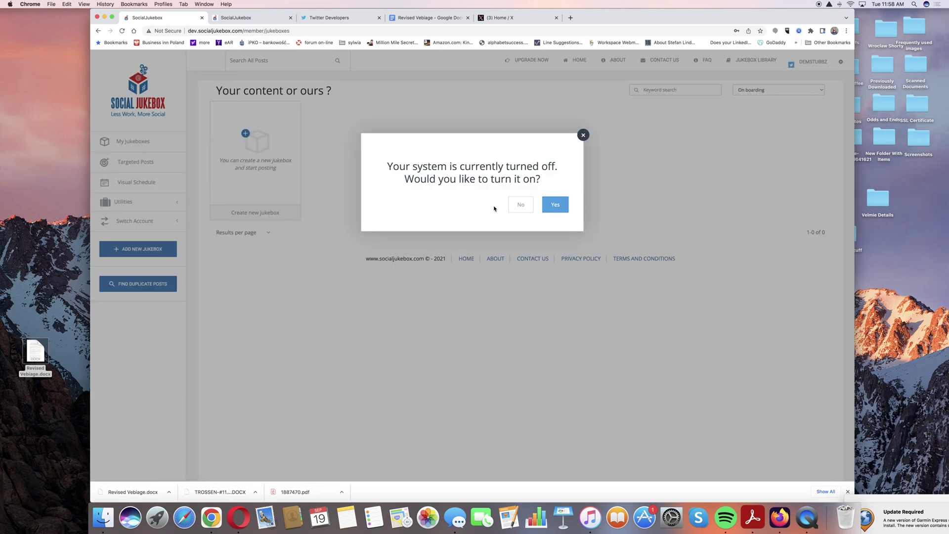
left_click(523, 210)
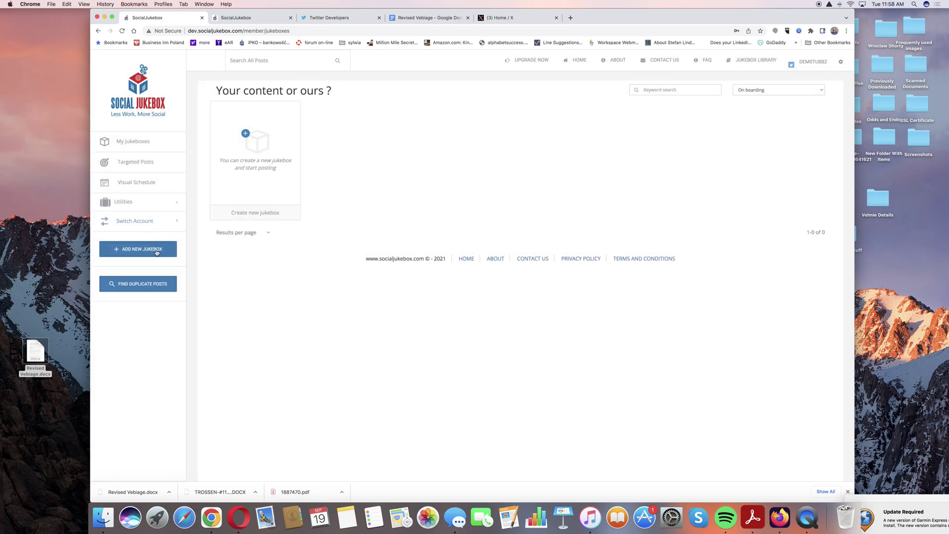
left_click(156, 252)
left_click_drag(425, 183, 350, 183)
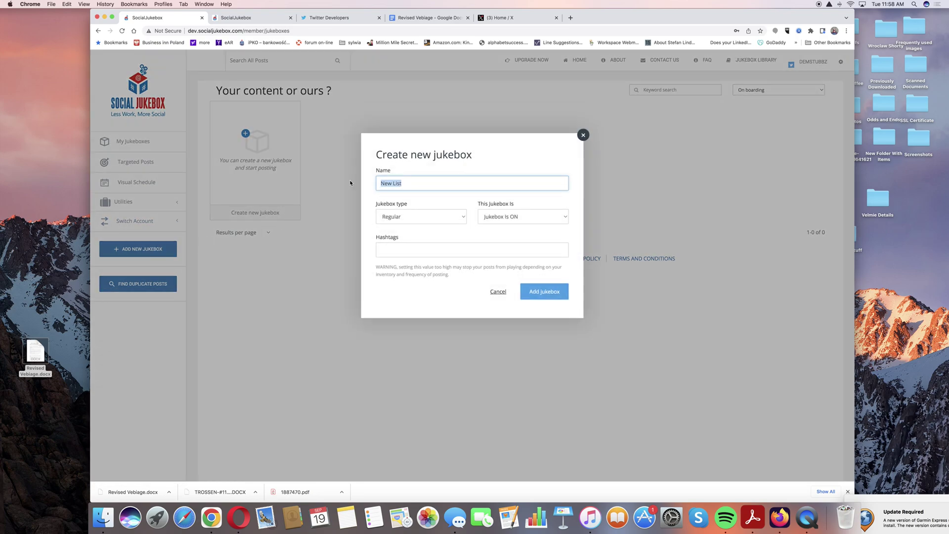
left_click(350, 183)
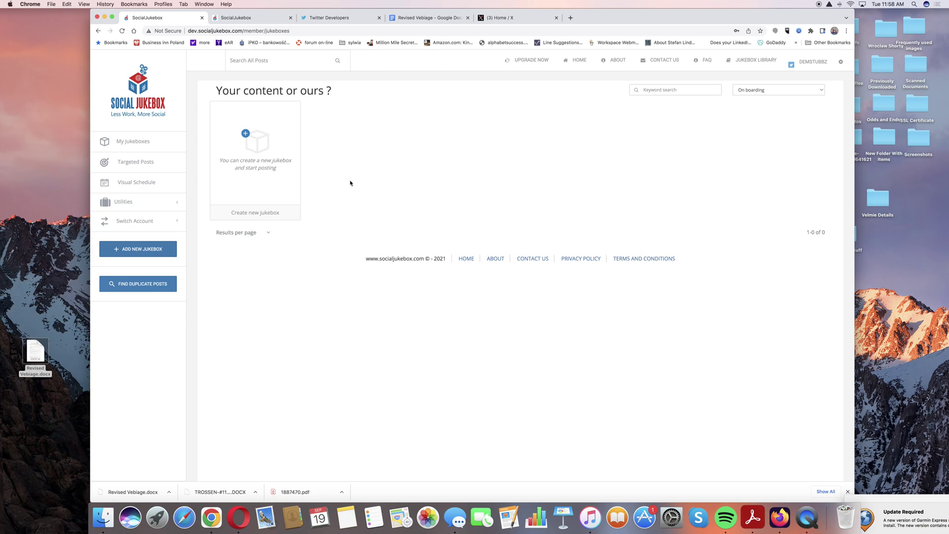
left_click(156, 249)
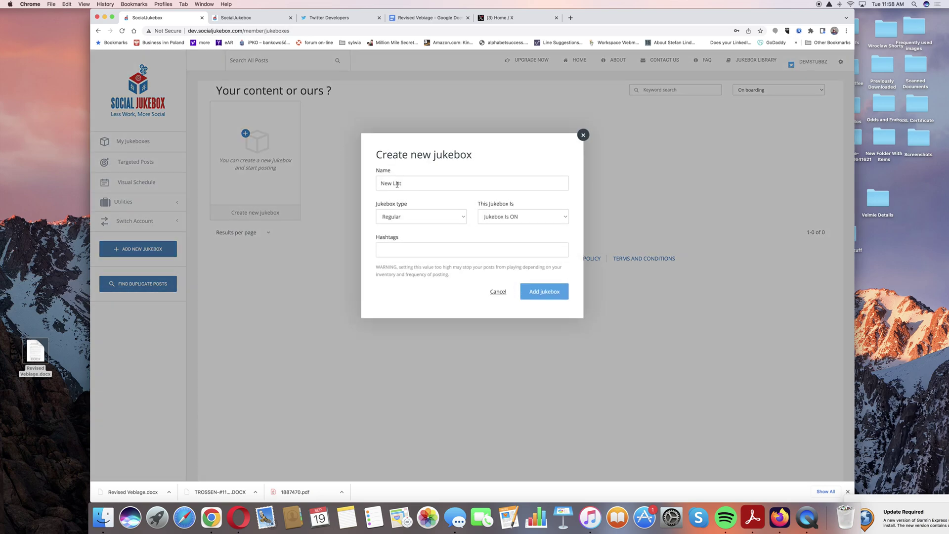
left_click(397, 188)
left_click(357, 175)
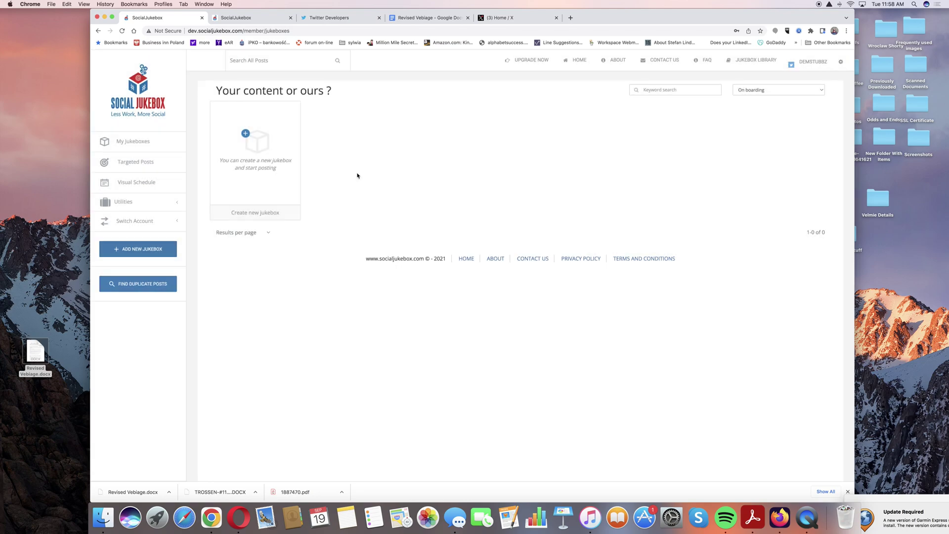
Name the jukebox 'Stubbz Jukebox' and create it
left_click(154, 248)
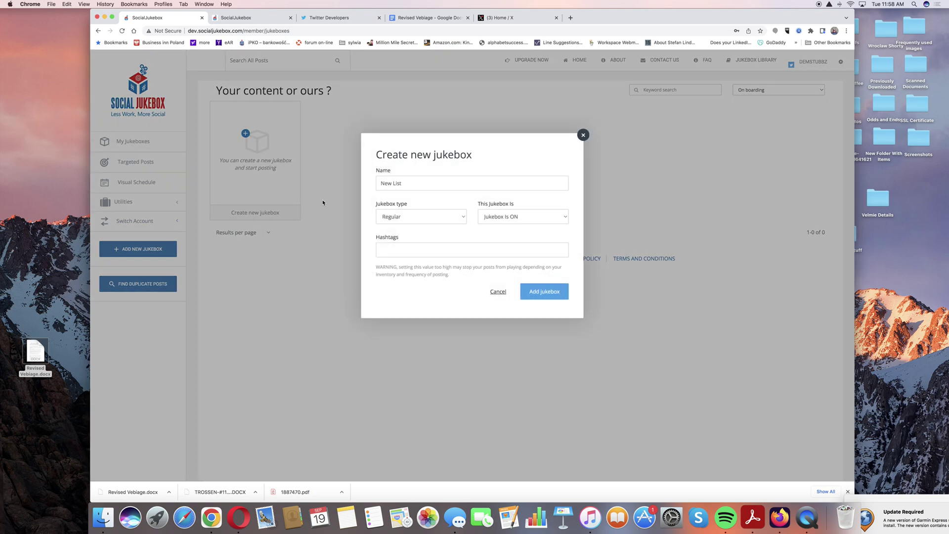
left_click(421, 183)
key("BackSpace")
key("BackSpace")
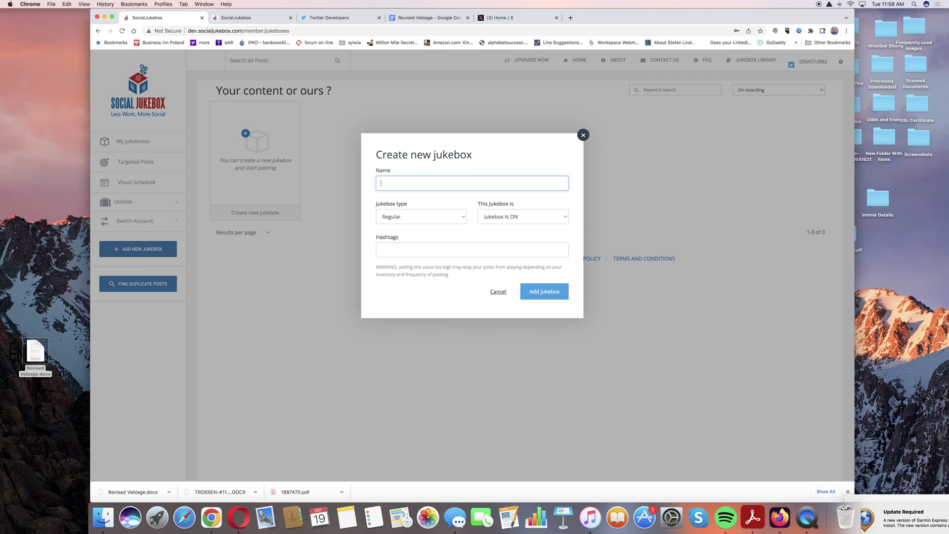
type("Stubbz Jukebox")
left_click(549, 292)
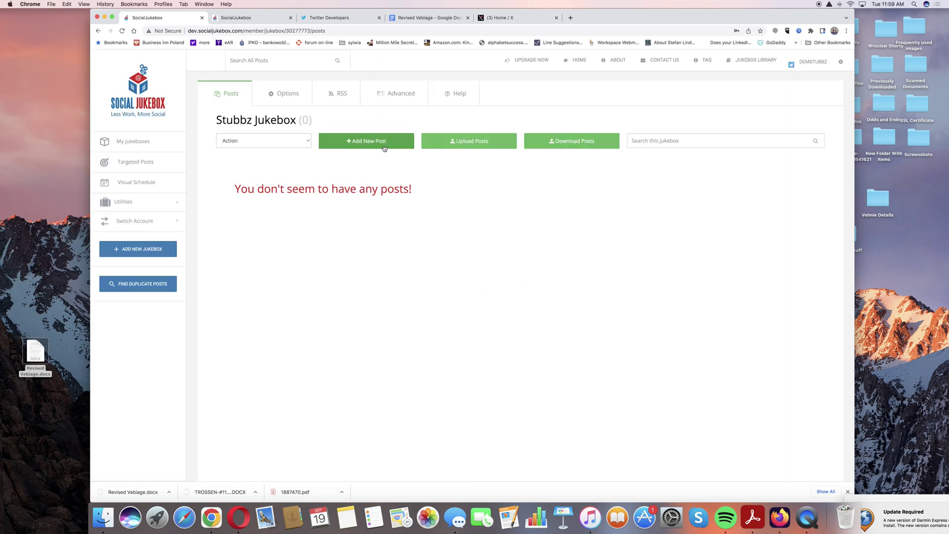
Save the Henry Ford quote 'Whether you think you can…' as a post, then show the X feed
left_click(382, 144)
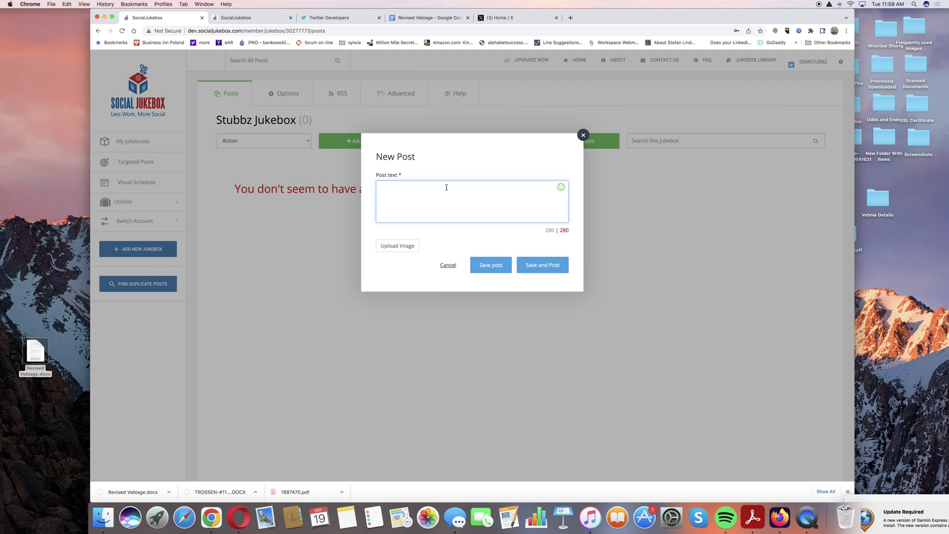
type("Whether you think you can, or your think can't, you're right. - Henry")
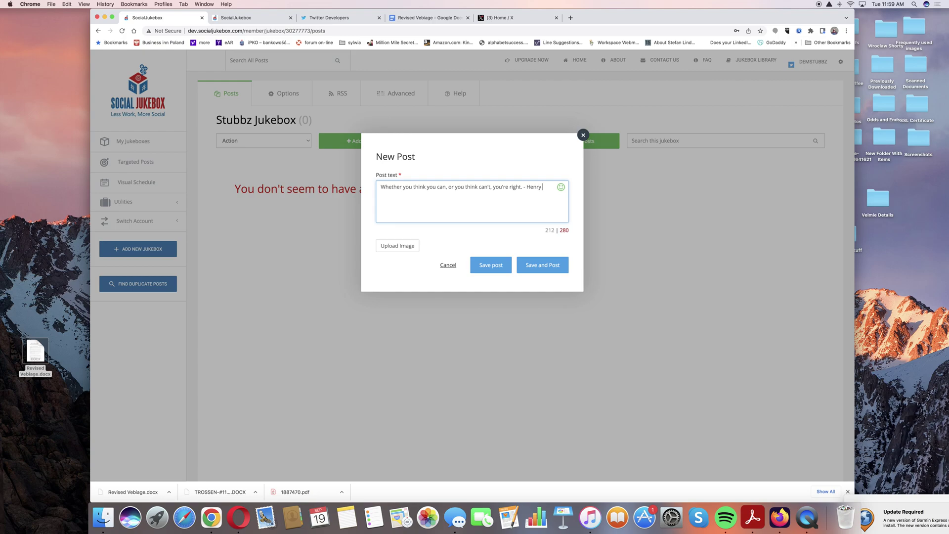
type(" Ford")
left_click(491, 265)
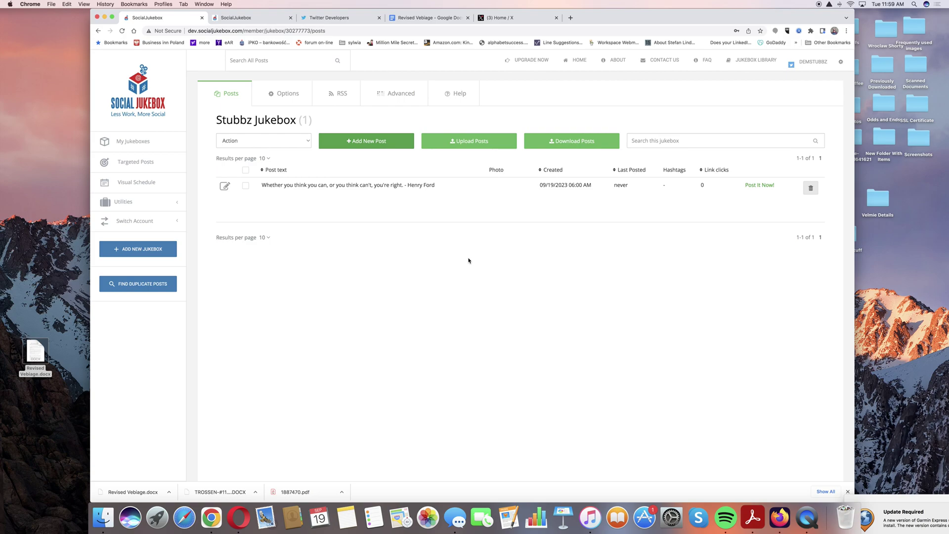
left_click(514, 18)
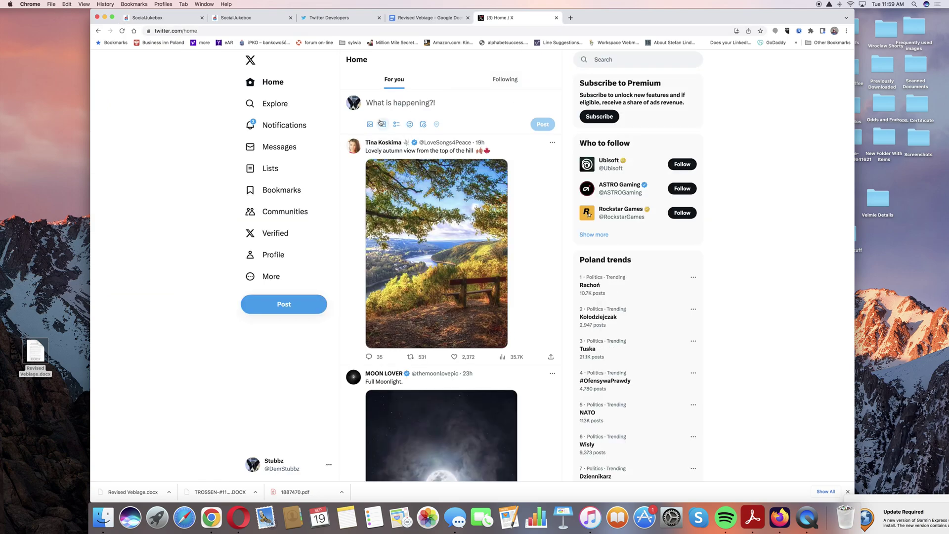
Open the Stubbz profile on X and scroll its posts, where only the Jul 27 Howdy post appears
left_click(266, 256)
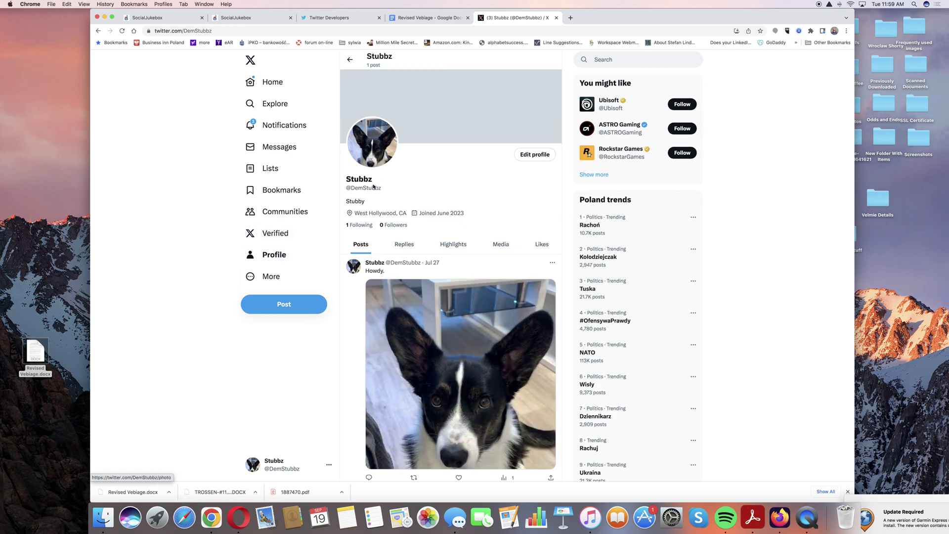
scroll(444, 297, "down", 3)
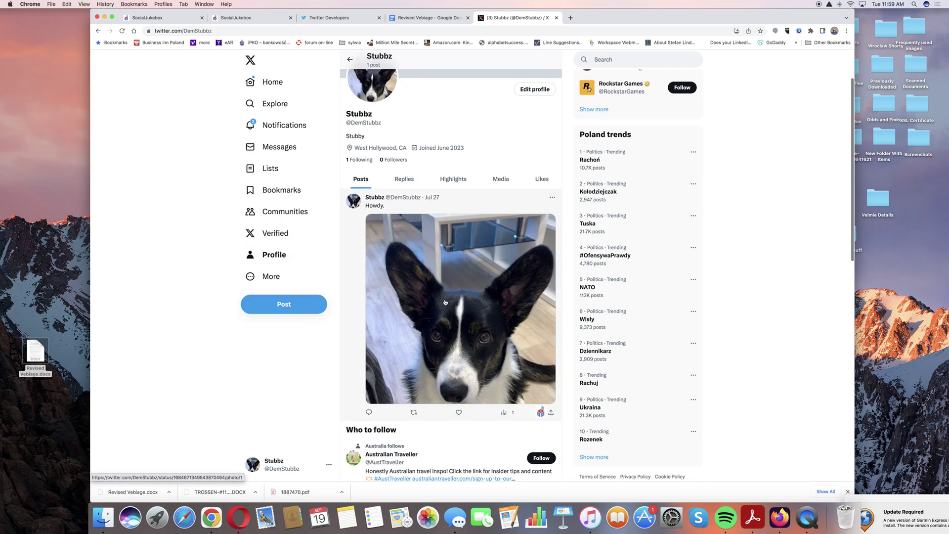
scroll(445, 302, "down", 1)
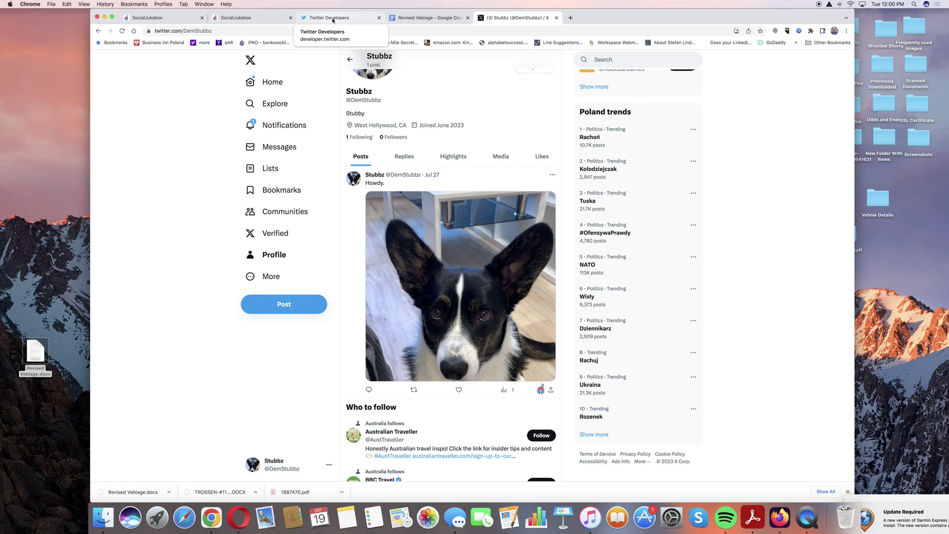
Publish the Henry Ford quote to X immediately from the Stubbz Jukebox post list, then revisit the setup and developer portal tabs
left_click(150, 21)
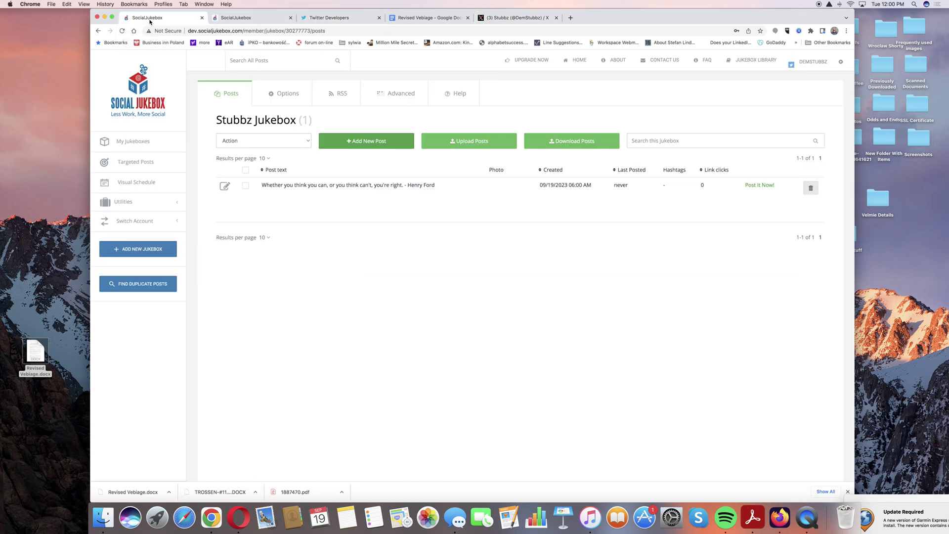
left_click(758, 186)
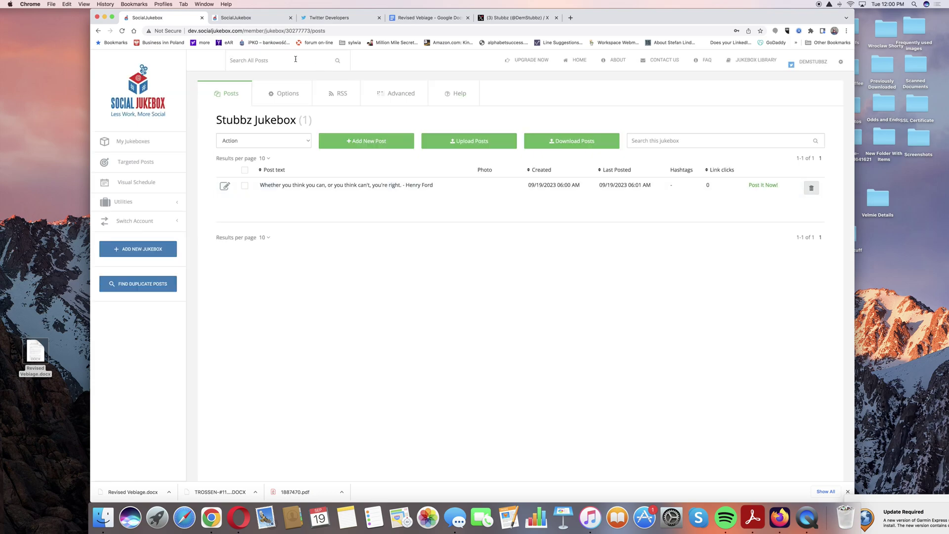
left_click(244, 19)
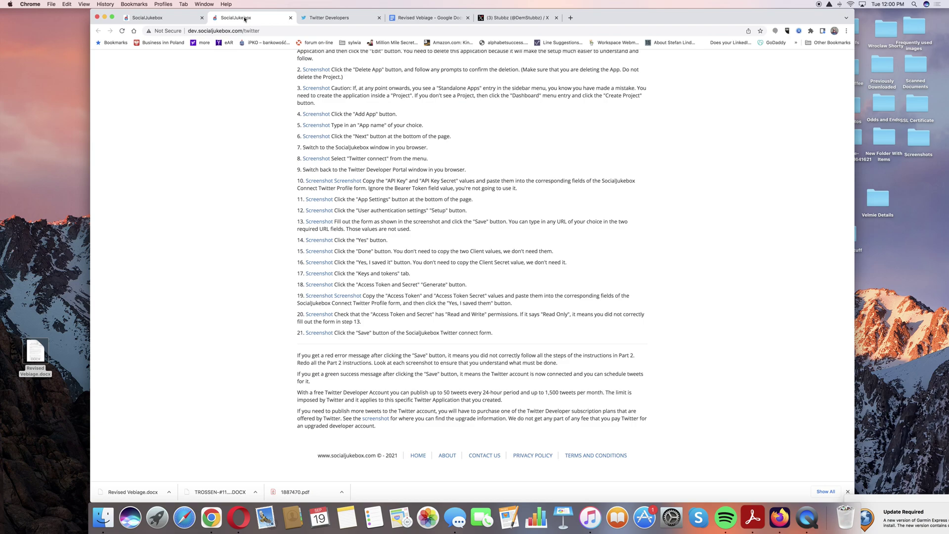
left_click(347, 18)
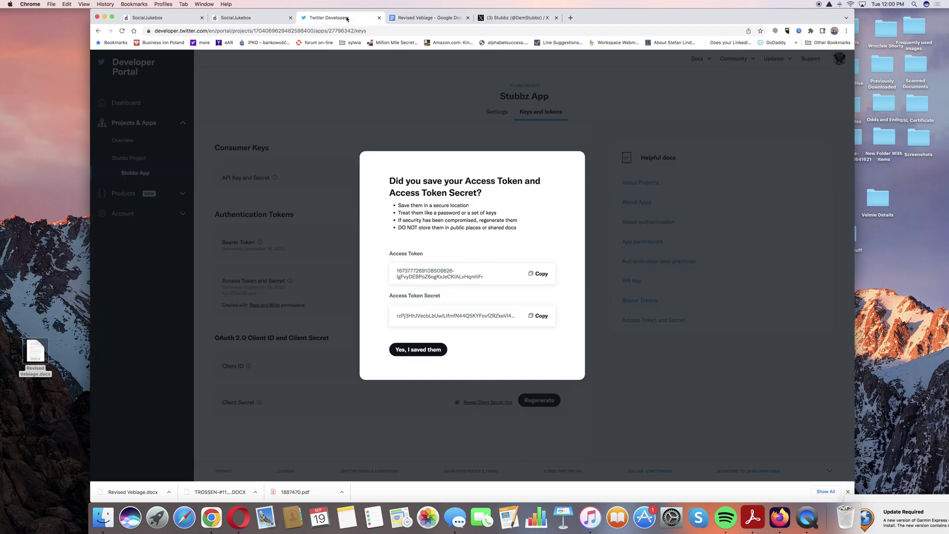
Show the X profile's posts with replies, confirming the Sep 19 Henry Ford quote above Howdy
left_click(517, 18)
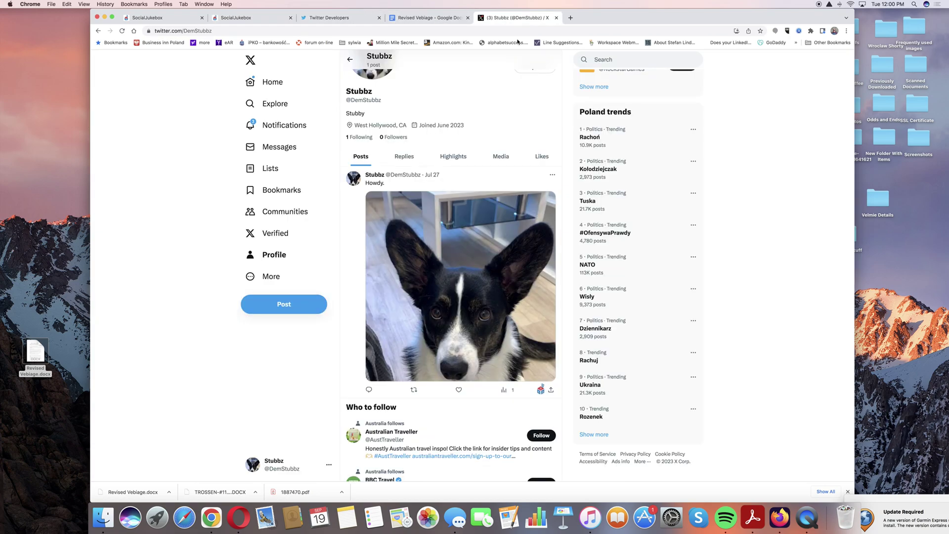
left_click(404, 156)
left_click(359, 158)
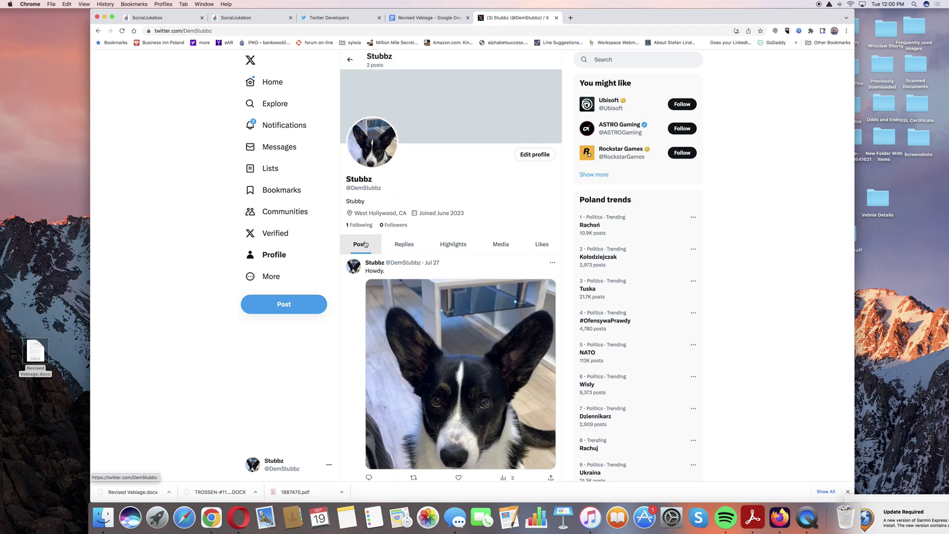
left_click(403, 244)
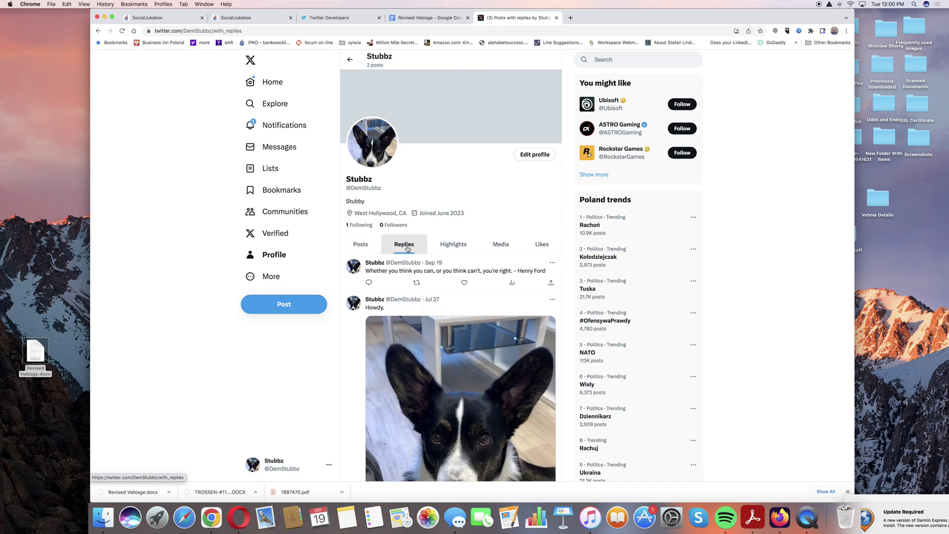
scroll(408, 249, "down", 5)
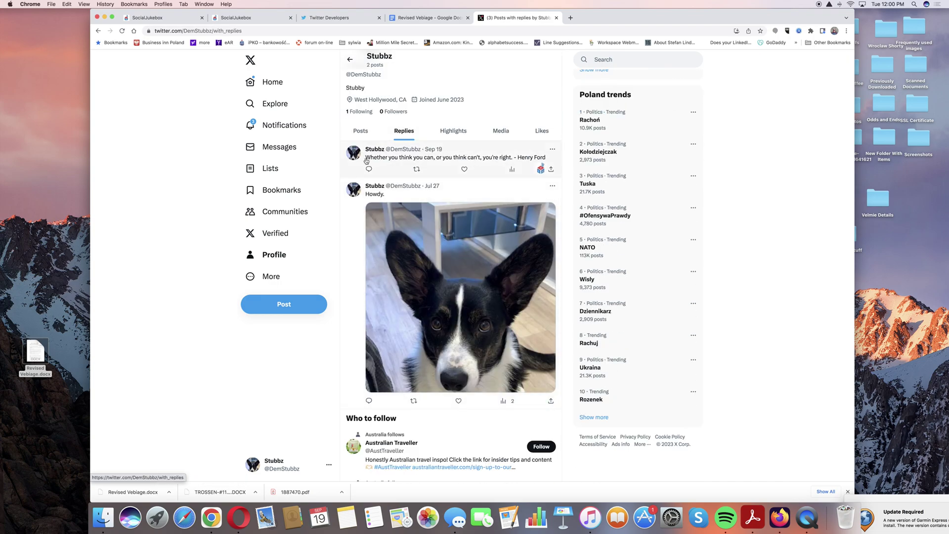